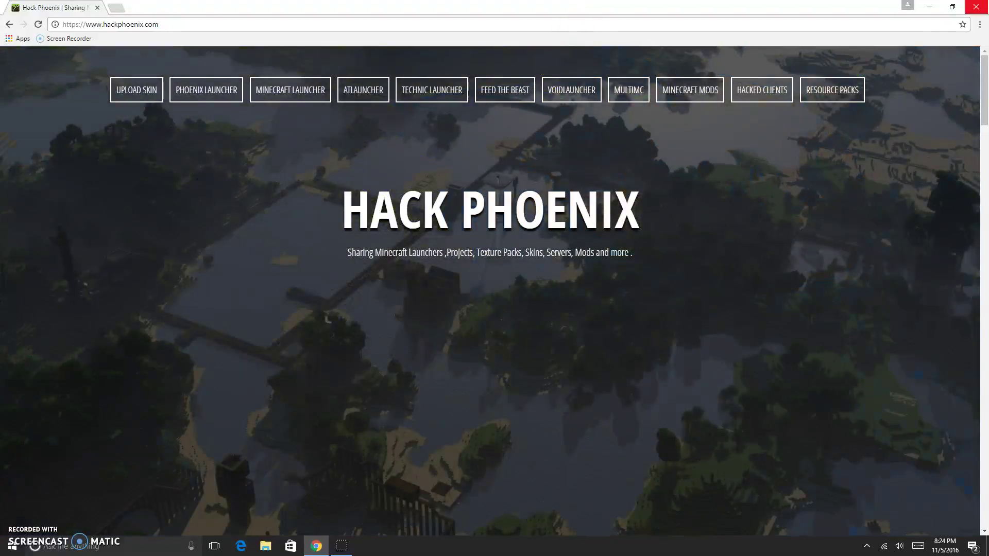
Step: Minimize Chrome, bring the Hack Phoenix window back, and scroll through its homepage
click(930, 6)
drag(192, 289, 552, 180)
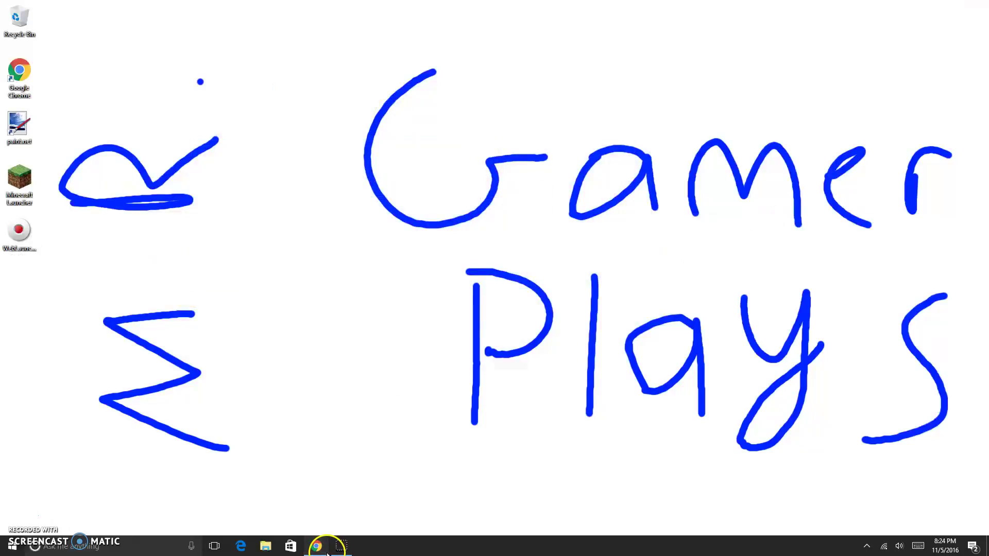
click(327, 550)
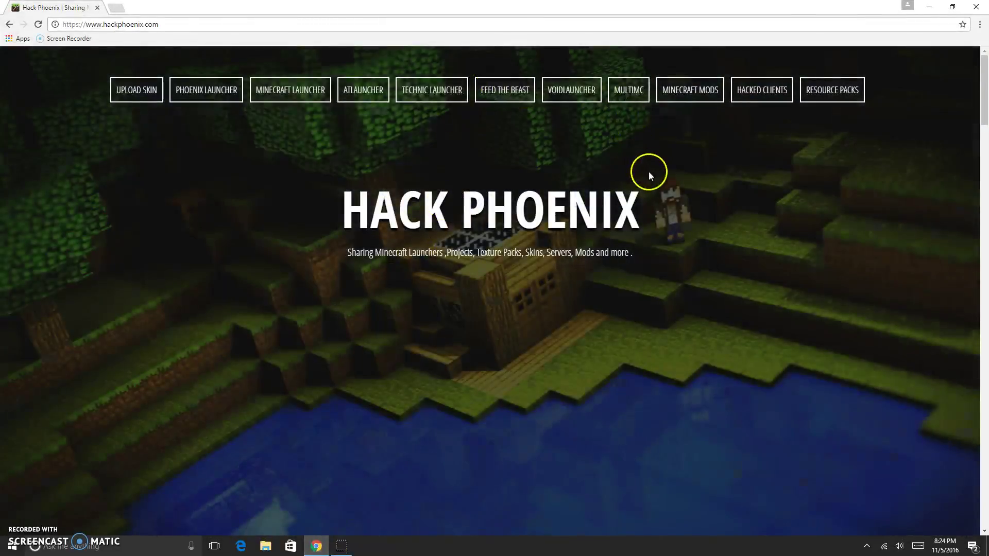
scroll(647, 144, down, 1)
scroll(647, 143, up, 1)
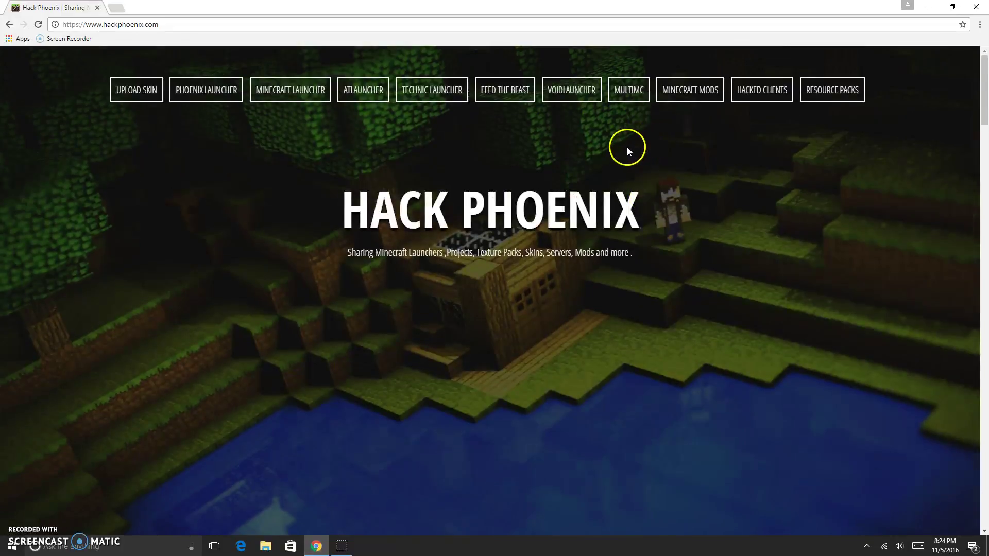
scroll(580, 177, down, 1)
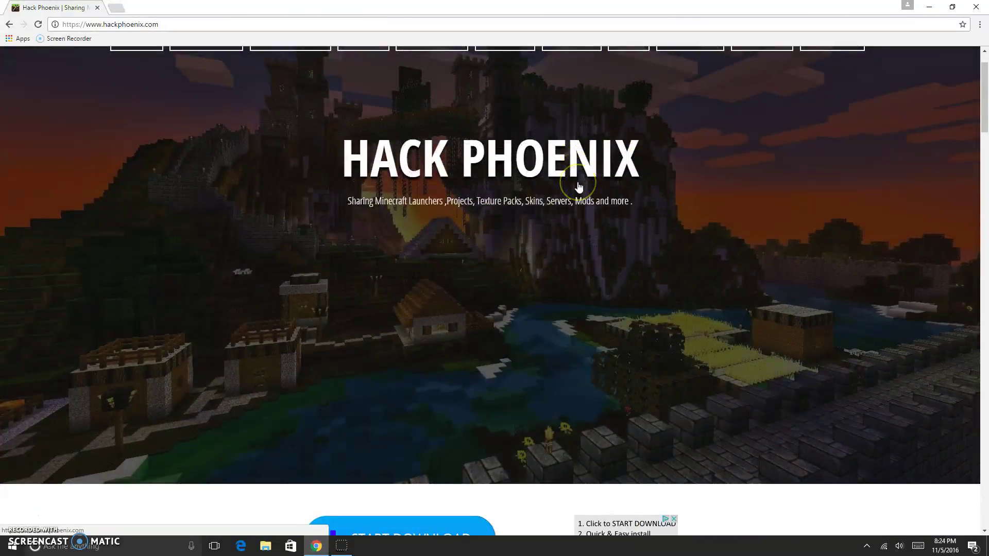
scroll(579, 186, up, 1)
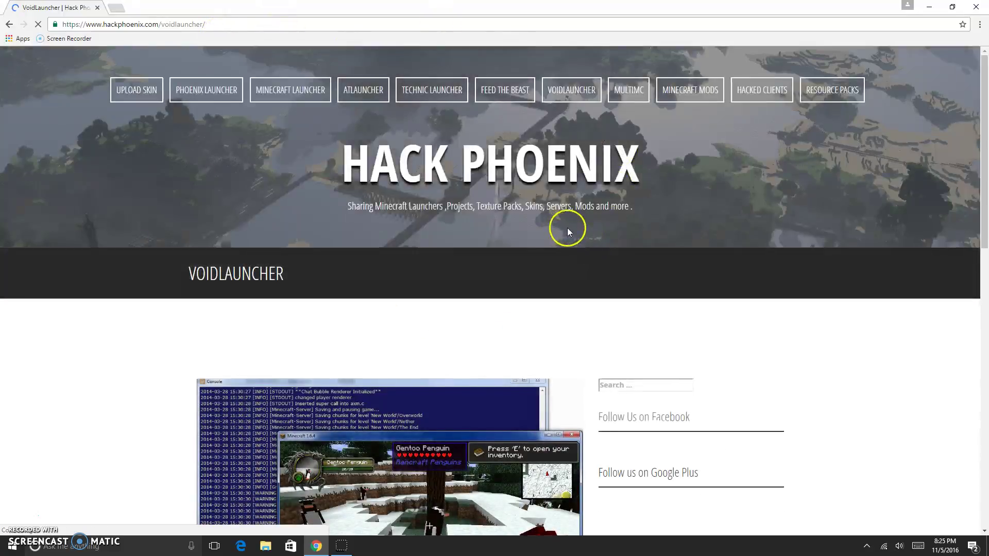
Step: Scroll down to the download links and open 'Voidswrath Launcher for Windows 64bit'
scroll(567, 227, down, 3)
scroll(576, 227, down, 4)
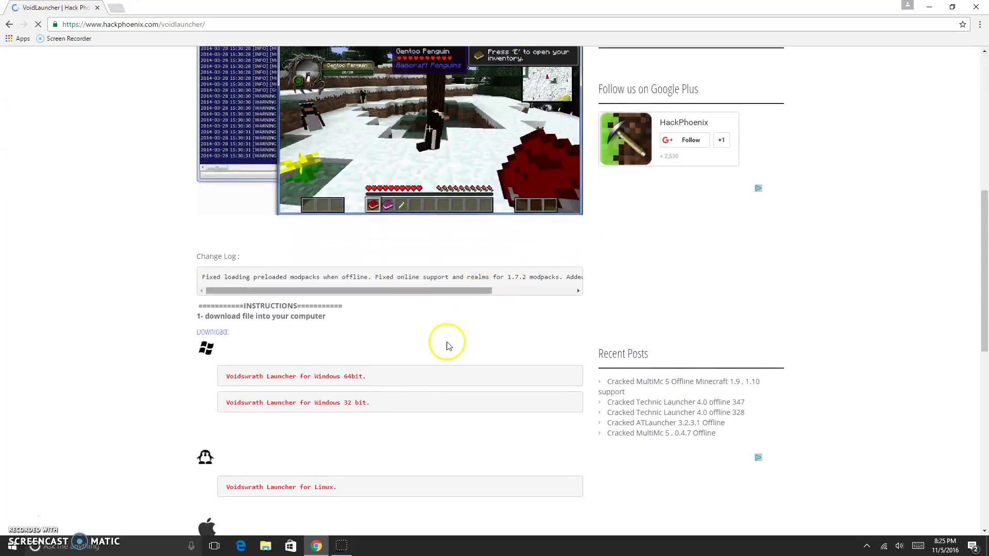
scroll(265, 371, down, 4)
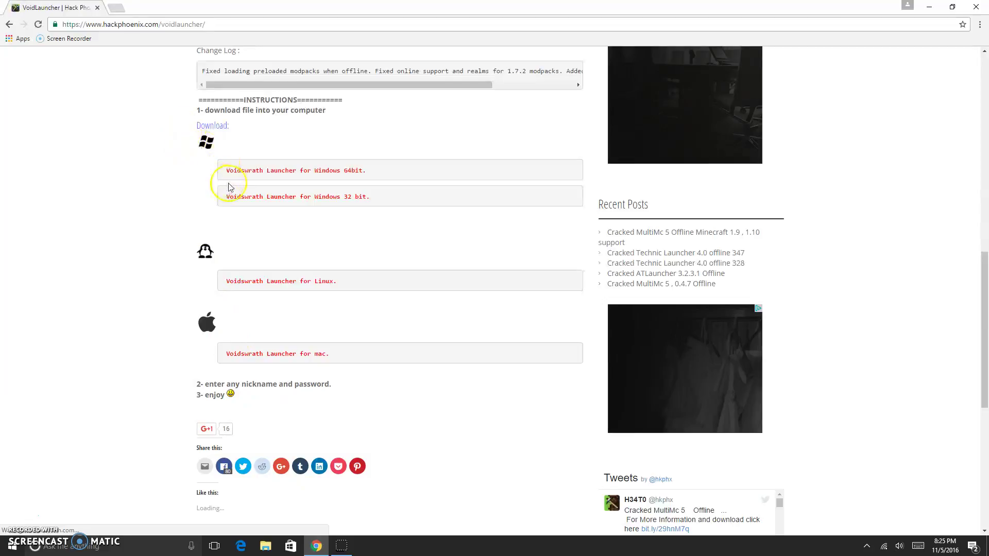
click(359, 171)
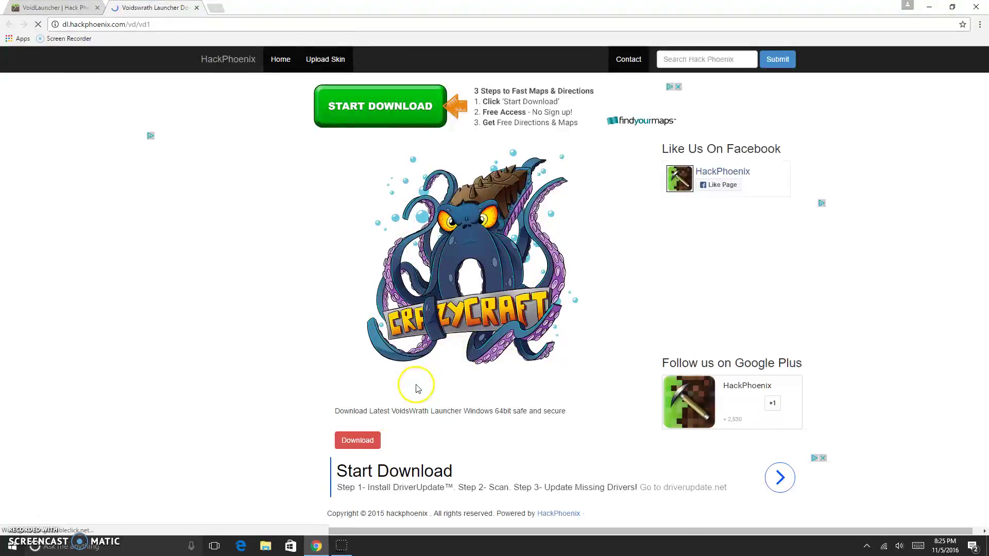
Step: Download VoidLauncher_64bit.zip (16.0 MB) past the adf.ly ad page, then restore Chrome down to a window
click(359, 440)
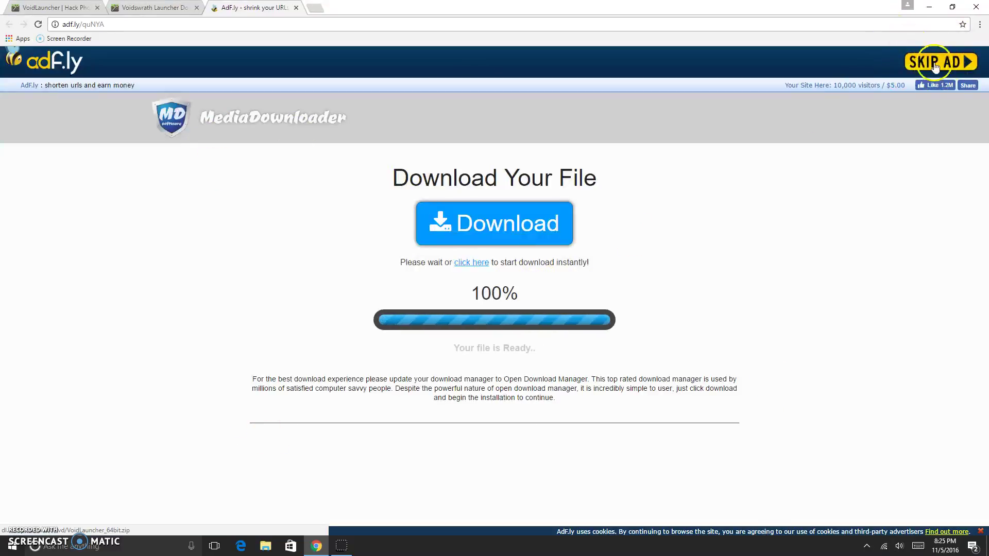
click(934, 66)
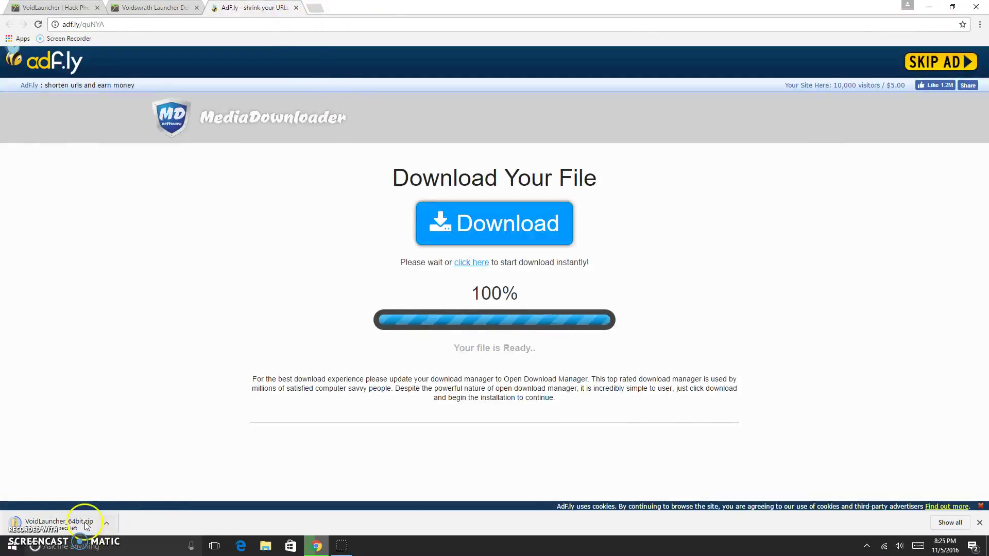
click(952, 7)
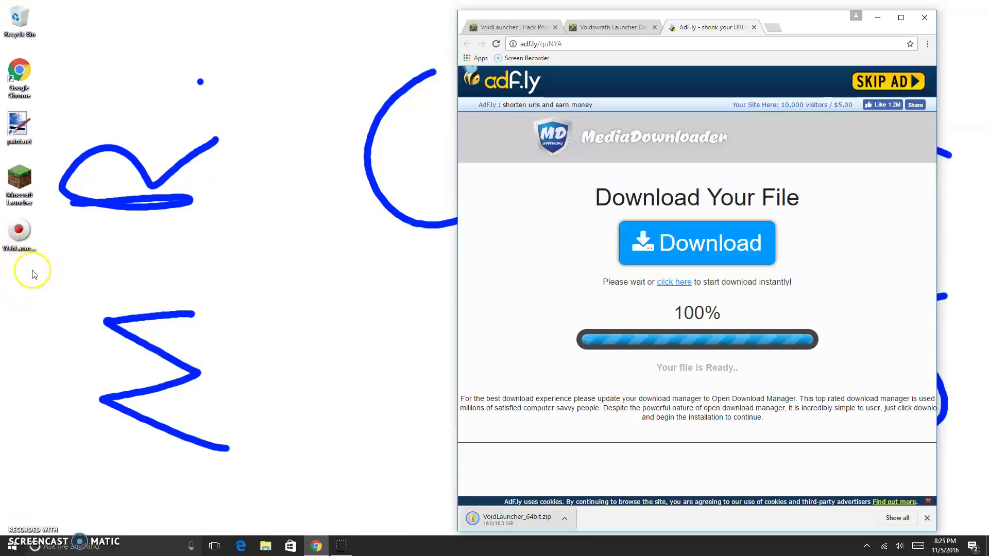
Step: Inspect the VoidLauncher zip in Explorer, fetch it again, and drop it on the desktop as VoidLauncher_64bit (1)
click(484, 524)
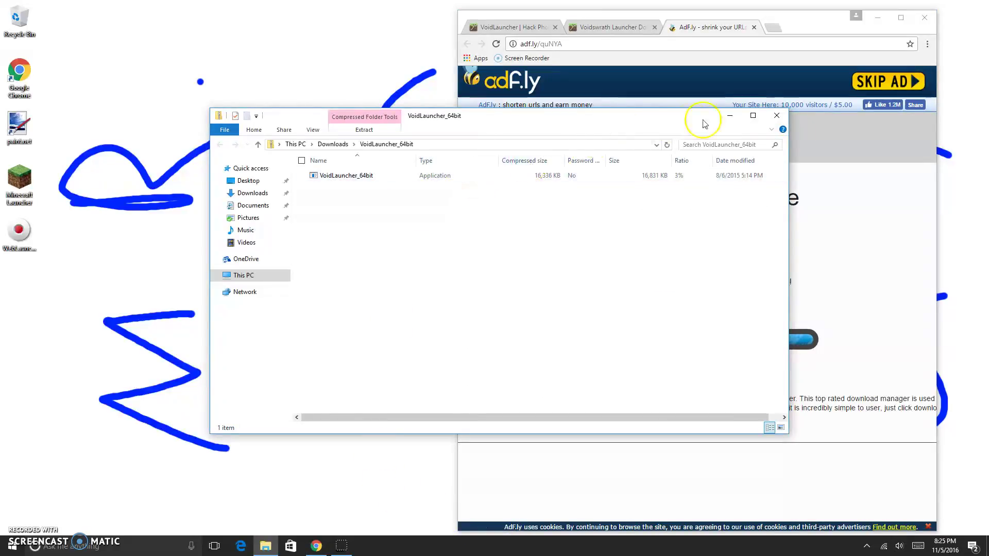
click(776, 116)
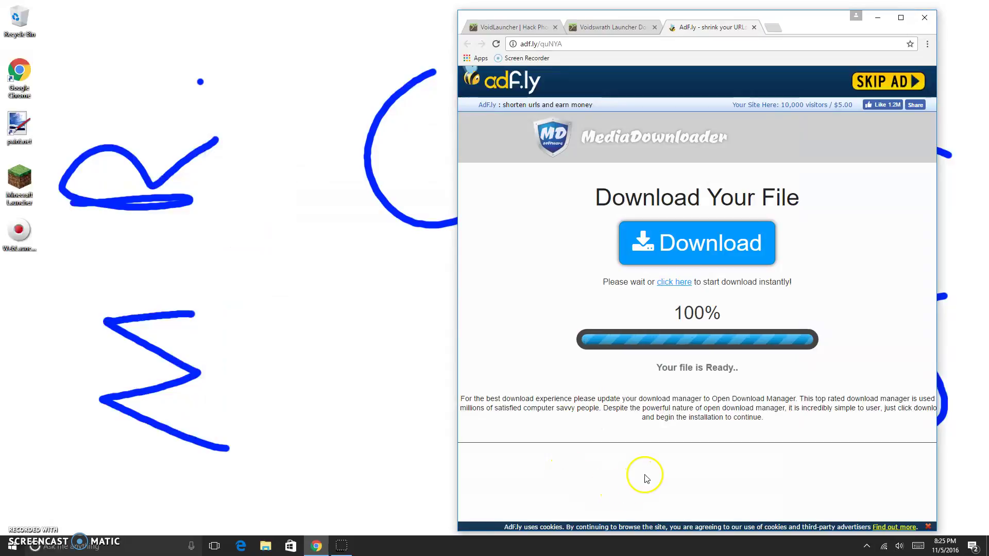
click(885, 86)
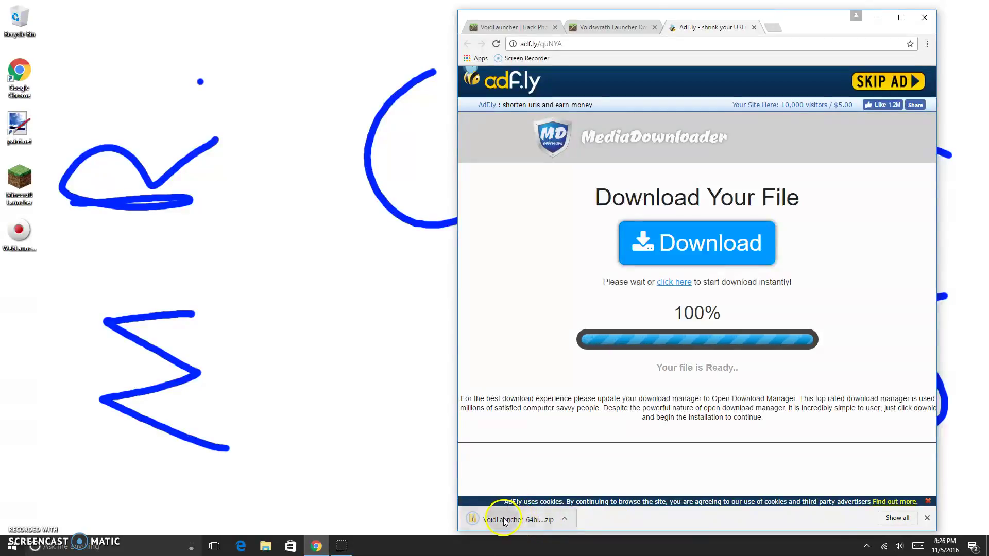
click(18, 279)
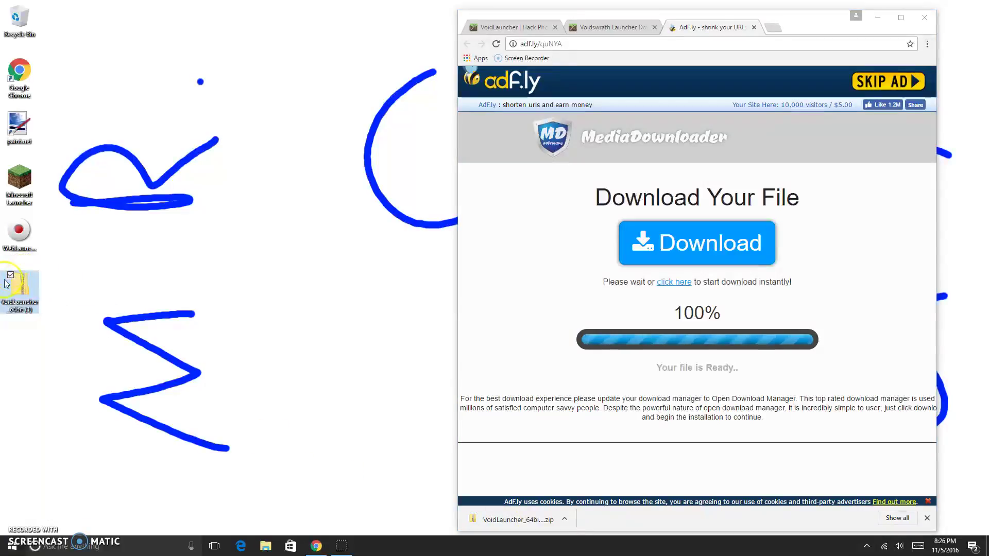
click(901, 17)
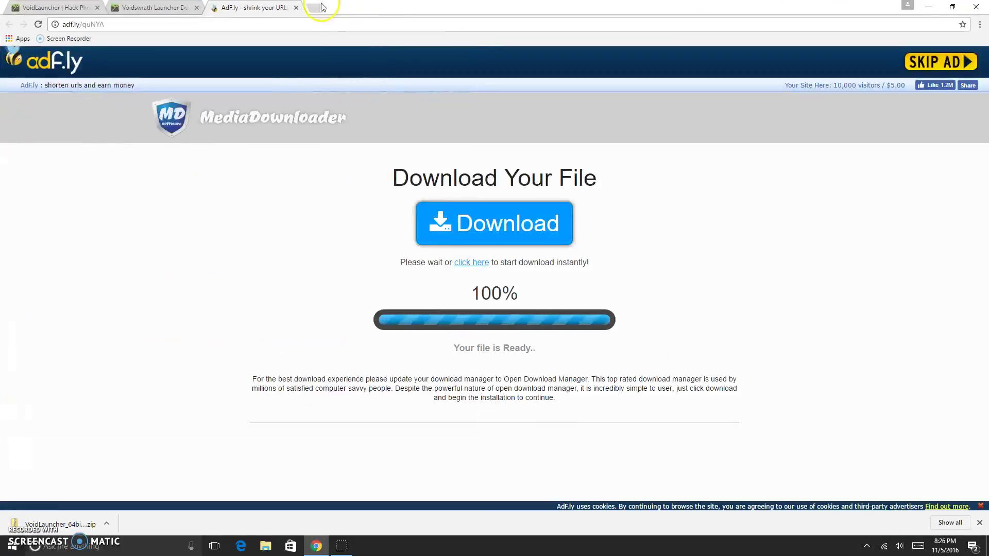
Step: Close the adf.ly and launcher download tabs and search the web for winrar
click(152, 8)
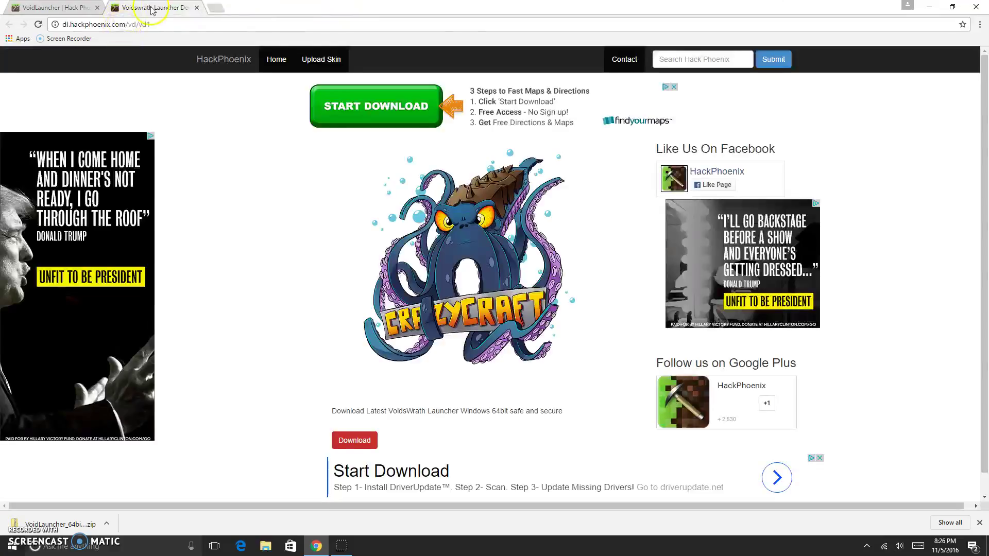
click(196, 7)
click(179, 26)
text(winr)
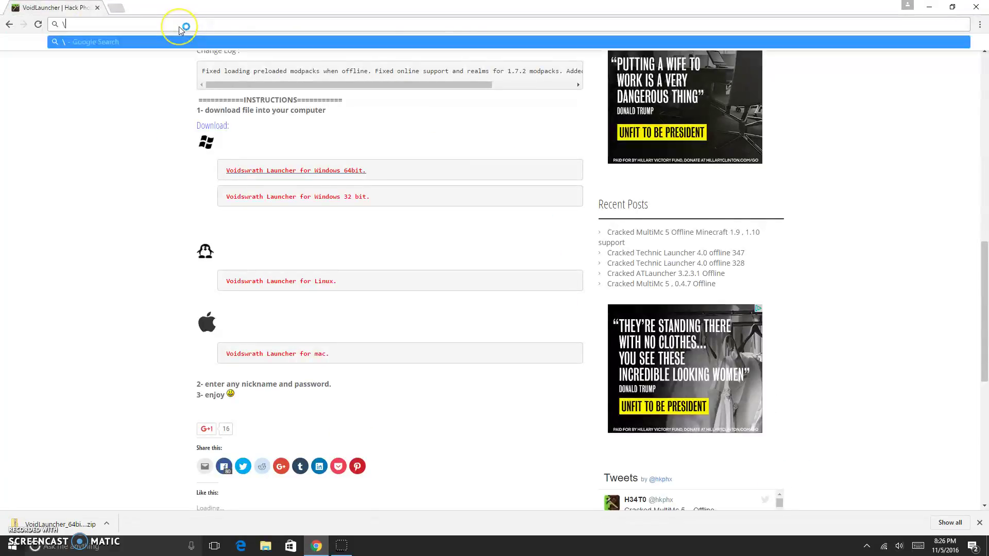
text(a)
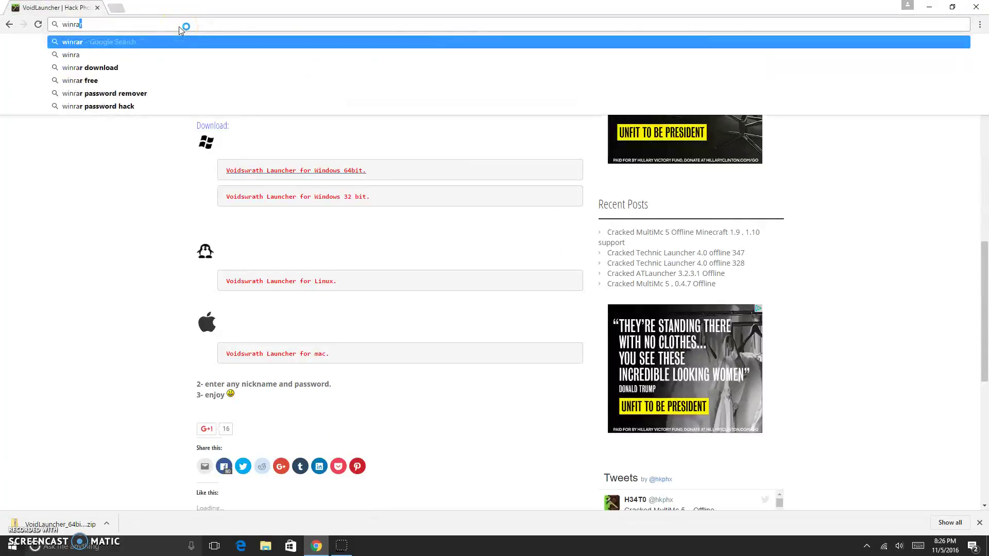
text(r)
key(Return)
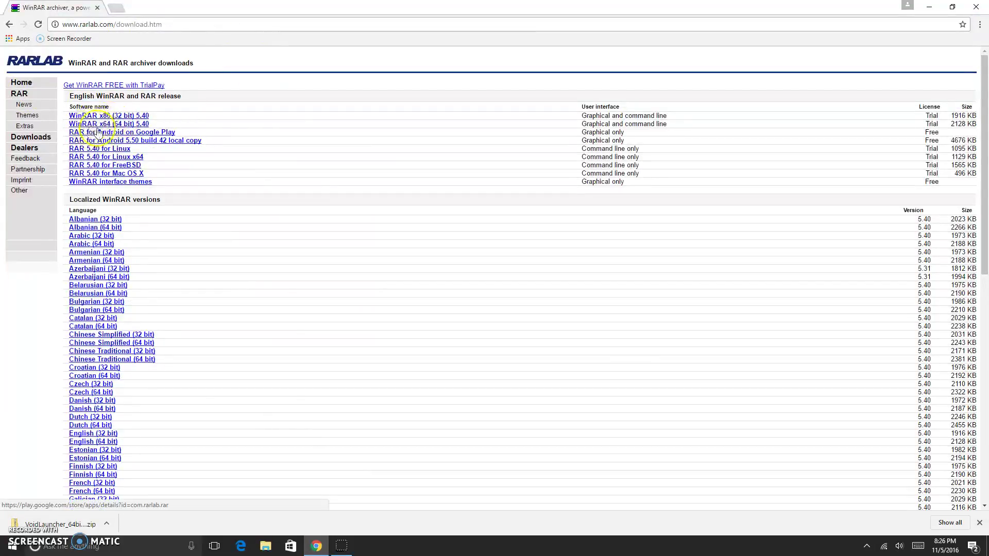
Step: Download the WinRAR x64 5.40 installer and drag winrar-x64-540.exe onto the desktop
click(114, 128)
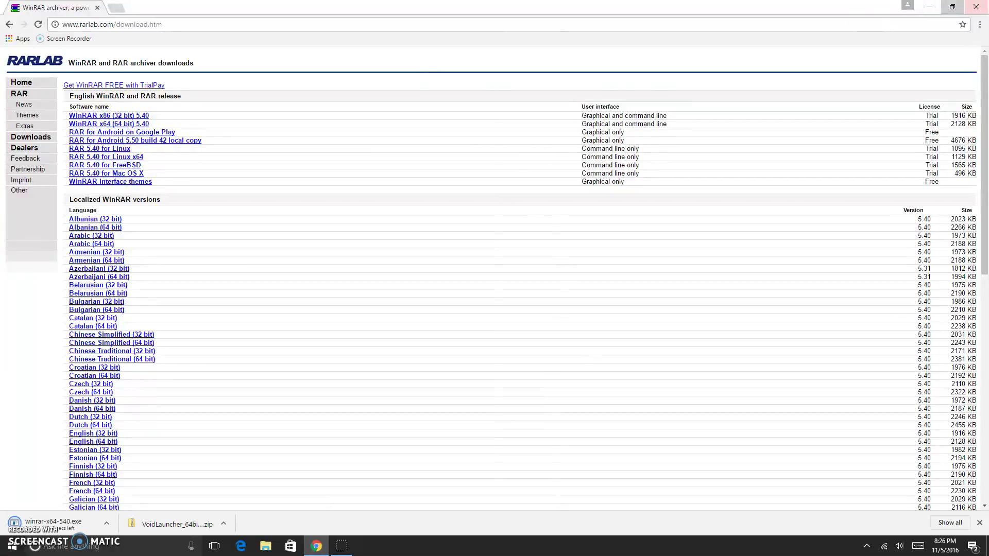
click(952, 7)
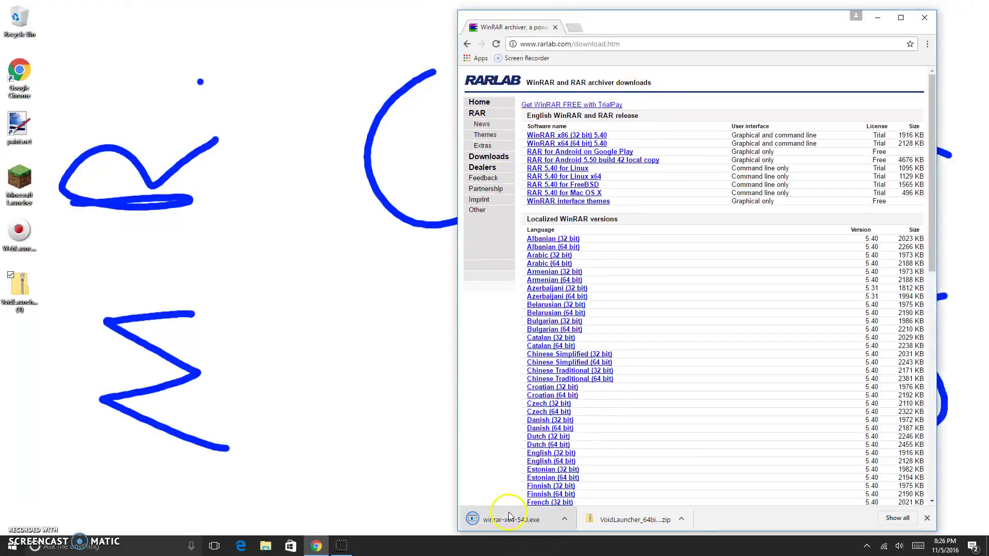
drag(507, 520, 22, 328)
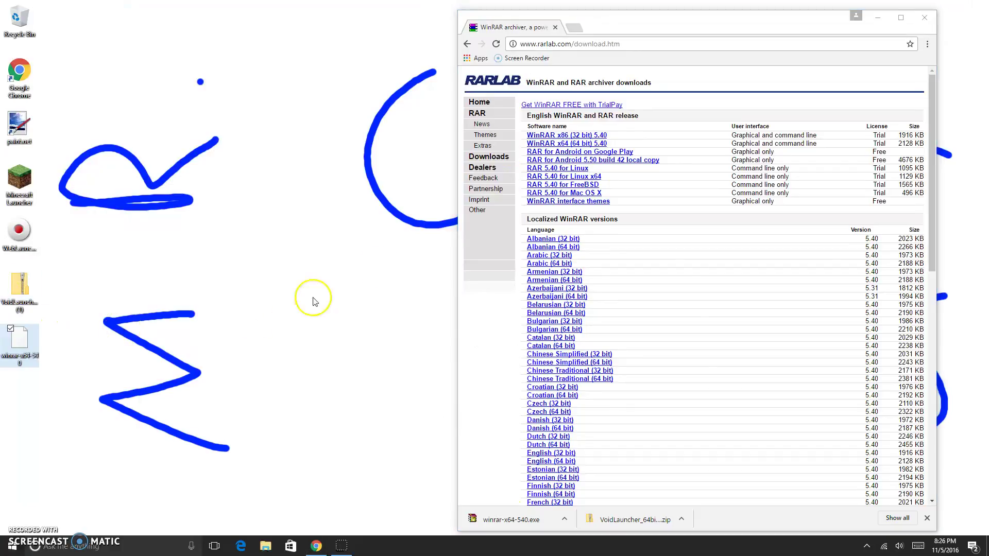
Step: Close Chrome, launch winrar-x64-540 from the desktop, and install it to C:\Program Files\WinRAR
click(924, 19)
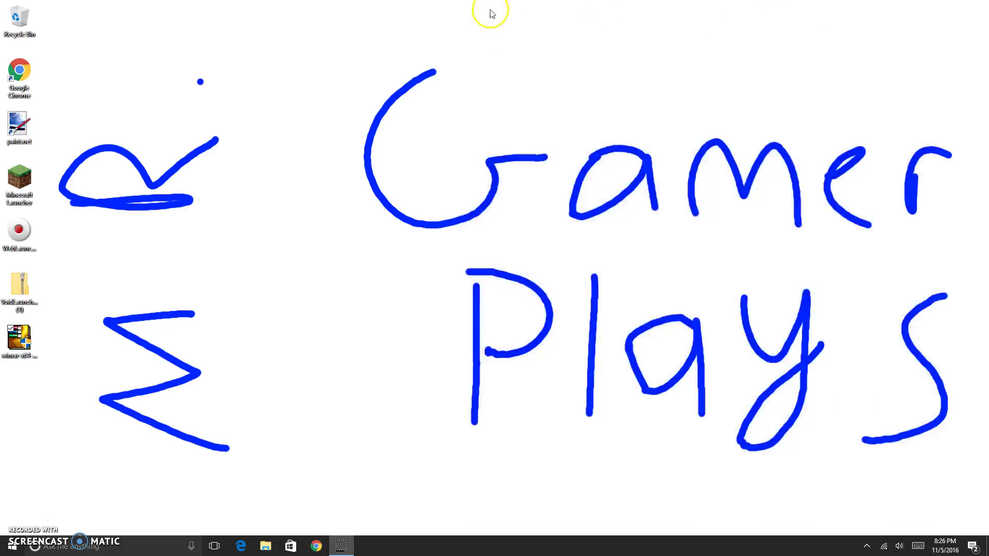
click(22, 349)
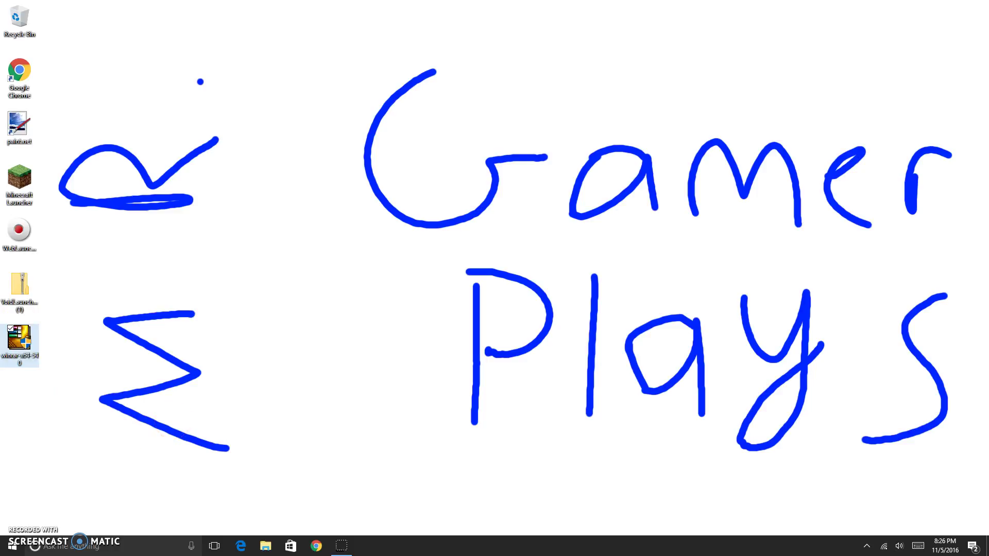
click(432, 348)
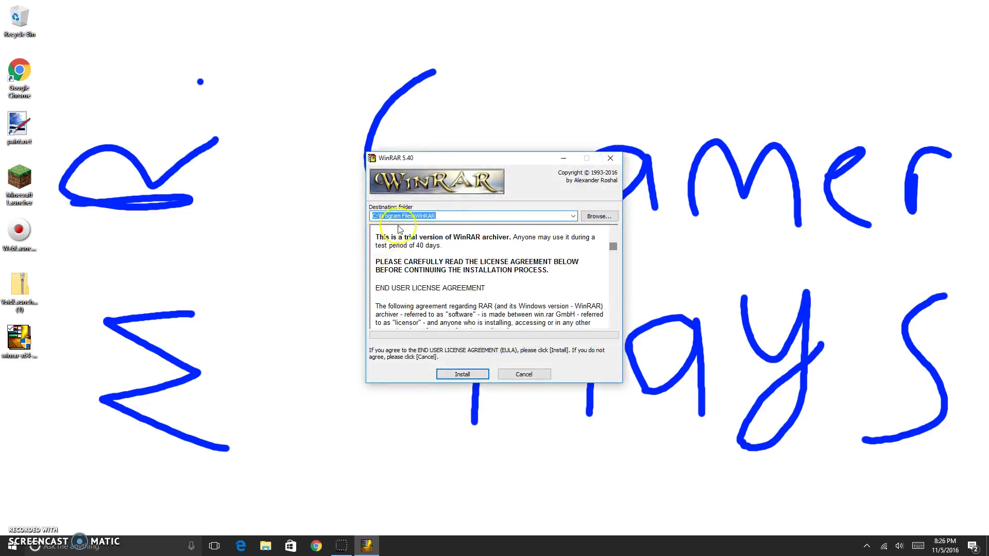
click(456, 376)
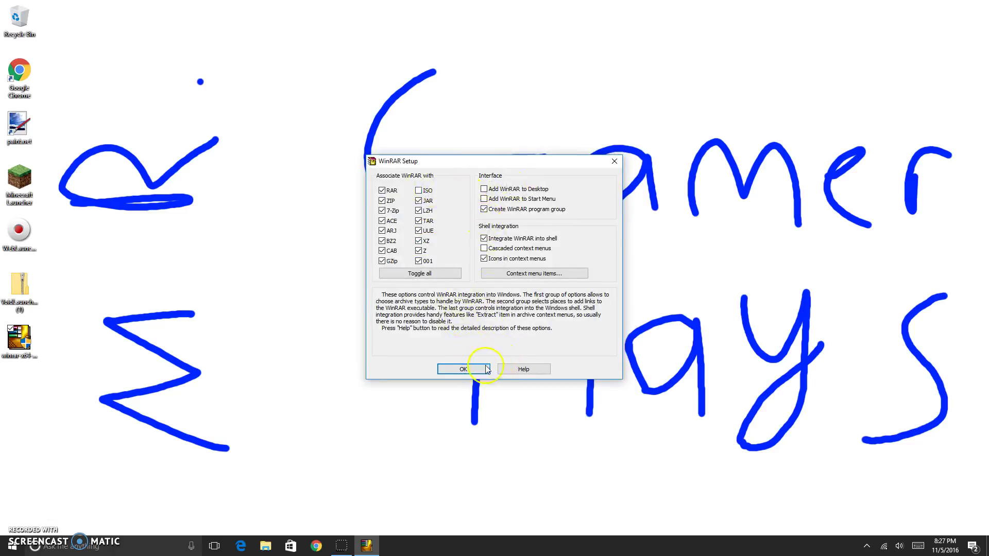
Step: Accept the WinRAR integration settings, finish setup, and close the WinRAR Start Menu folder
click(464, 369)
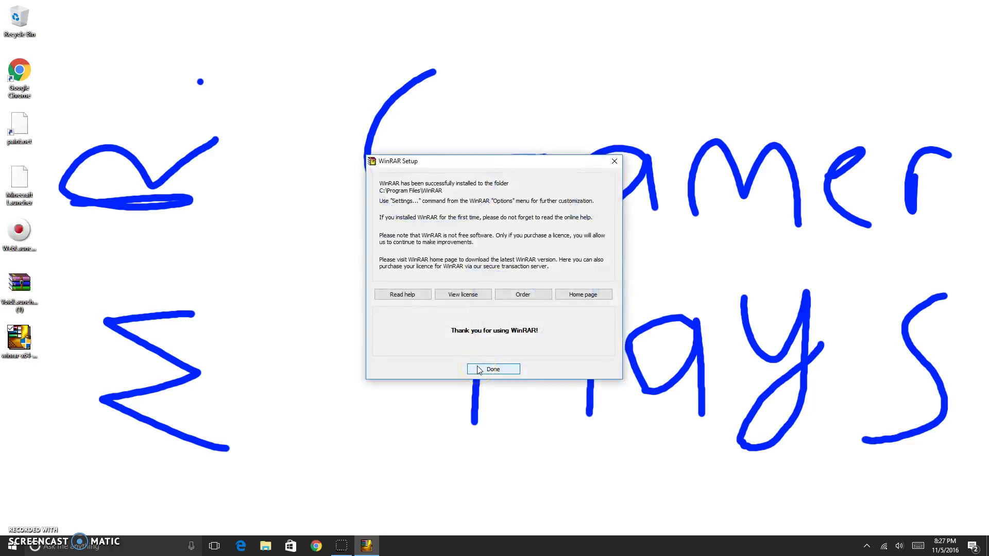
click(469, 369)
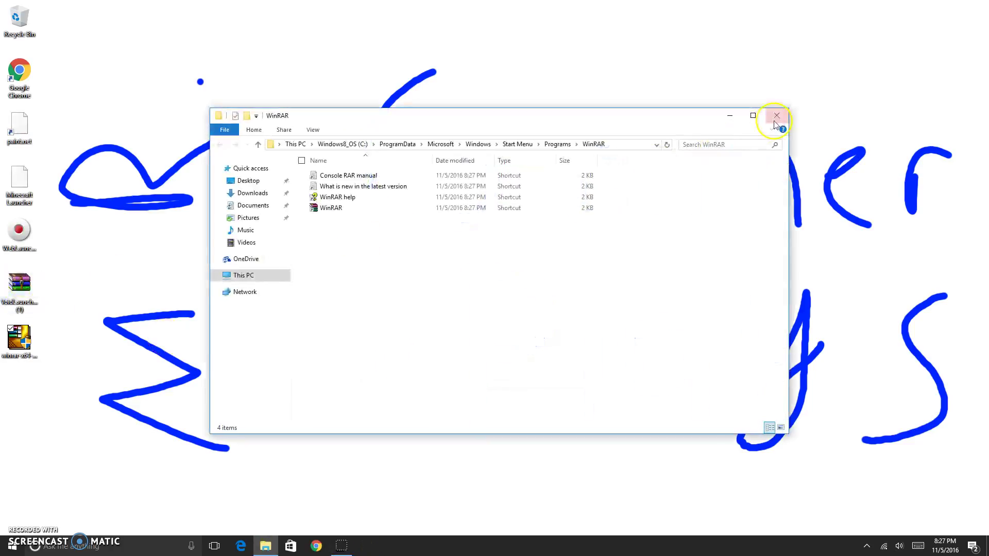
click(776, 117)
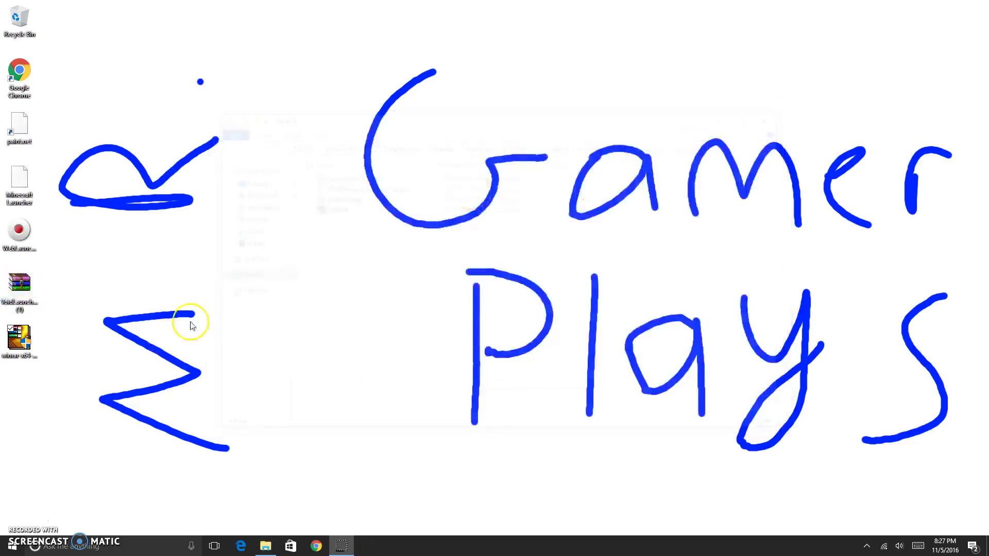
click(26, 344)
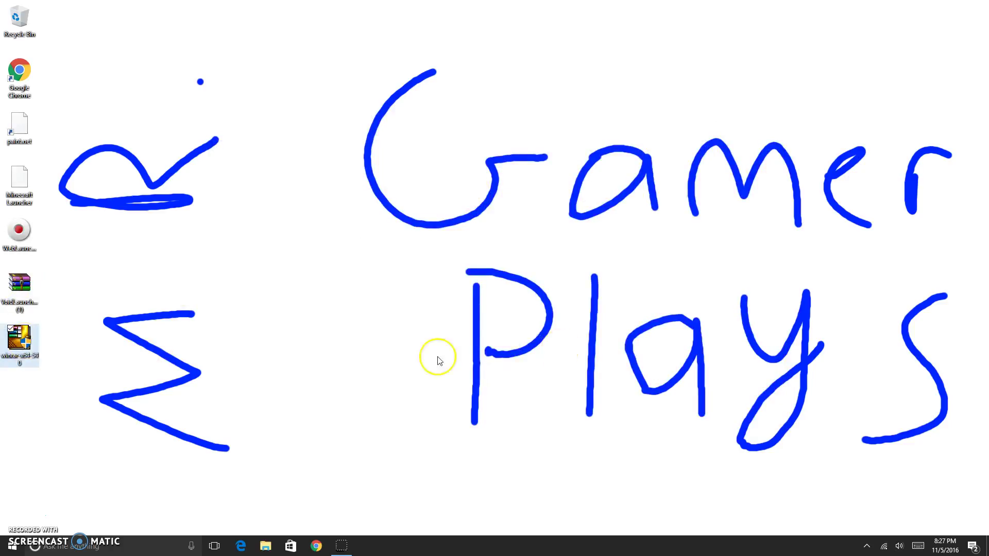
Step: Launch WinRAR from Windows search, close it, place its desktop shortcut, and bin the winrar-x64 installer
click(114, 550)
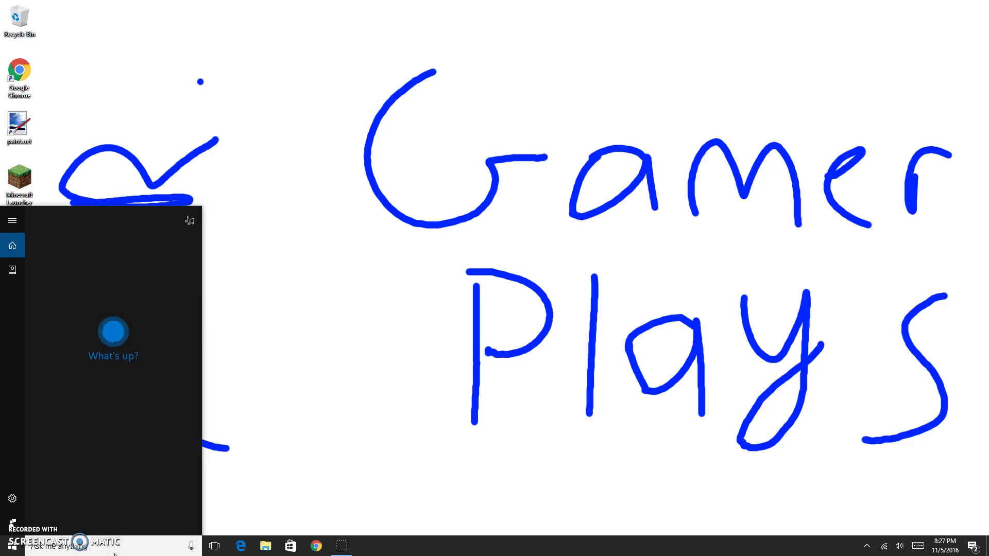
text(w)
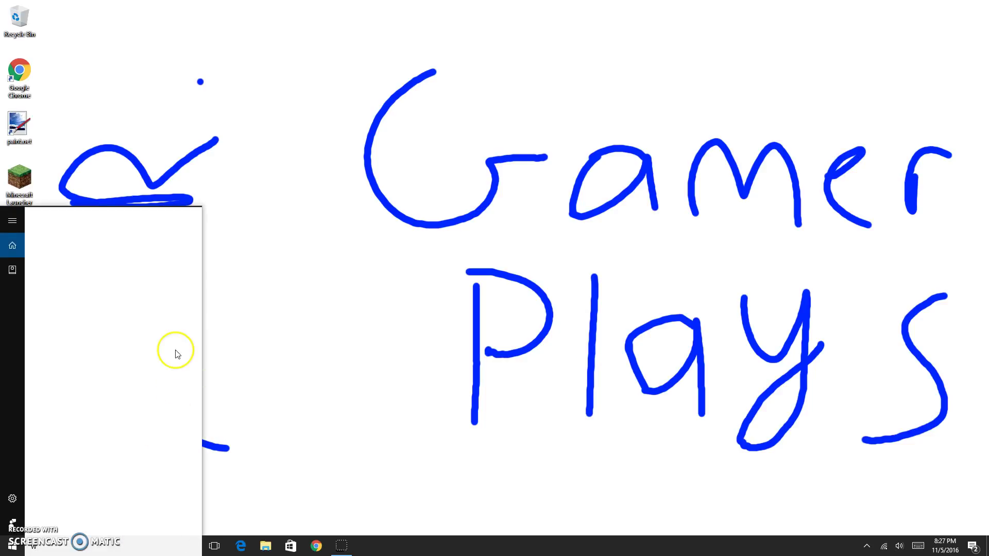
text(inrar)
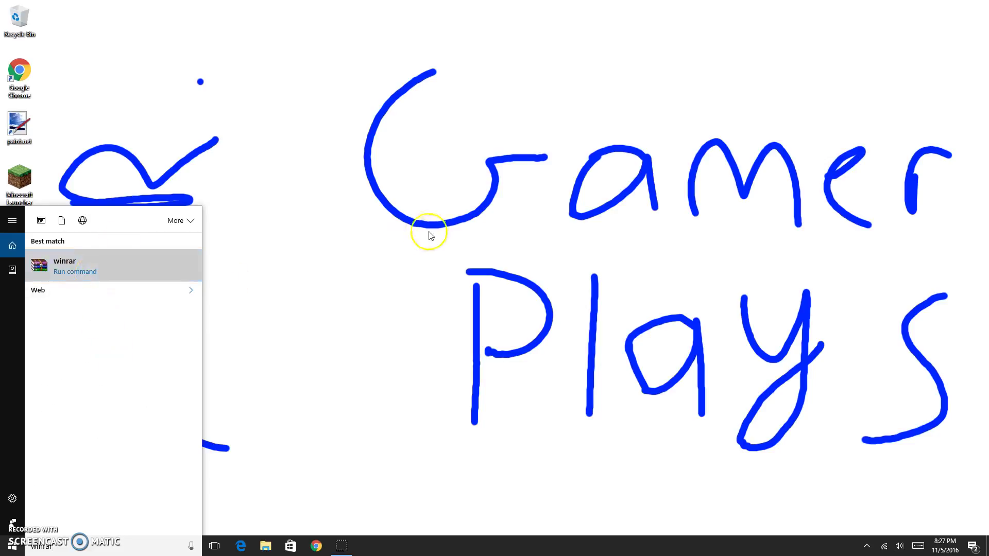
click(43, 256)
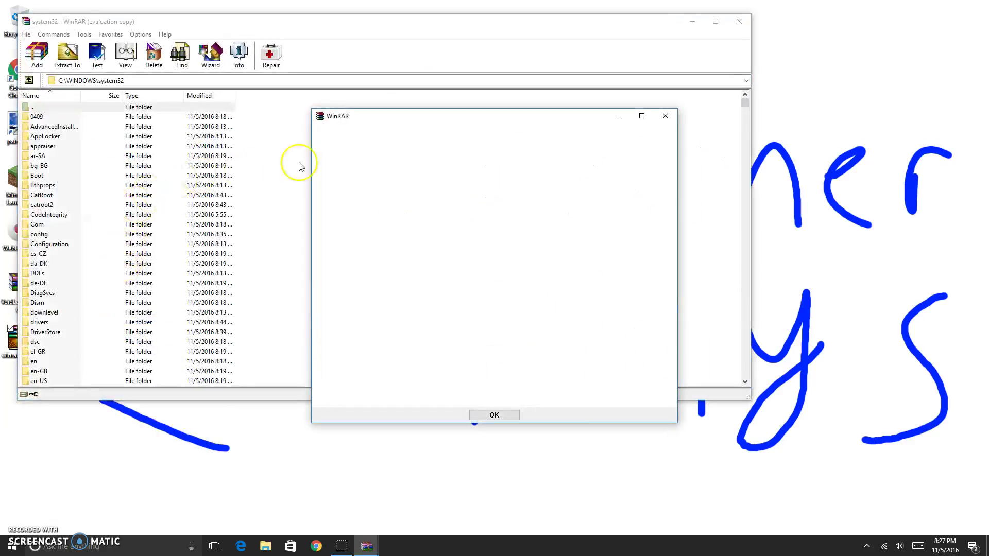
click(666, 116)
click(739, 22)
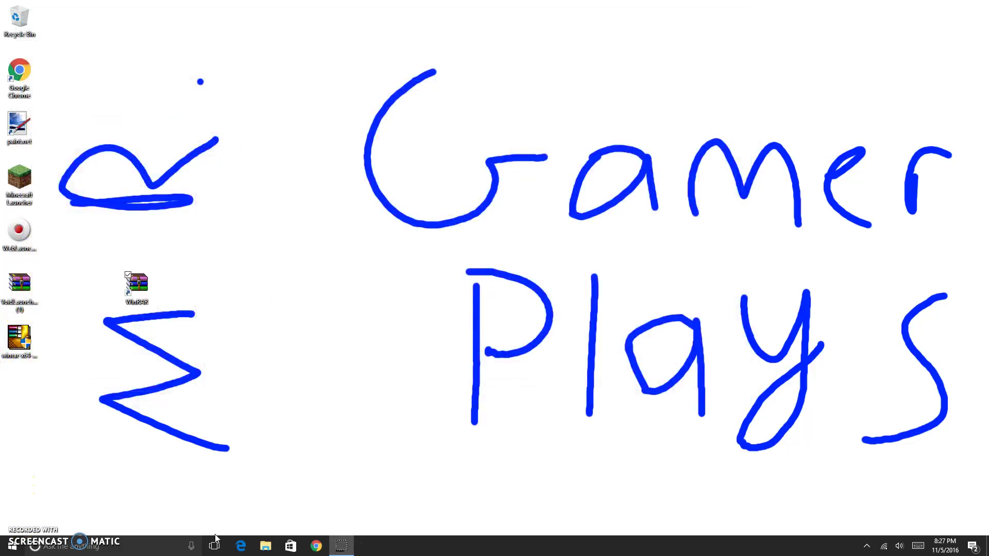
drag(136, 285, 23, 392)
drag(21, 340, 19, 23)
Step: Move the WinRAR shortcut up into the freed spot and clear the desktop icon selection
drag(23, 407, 25, 350)
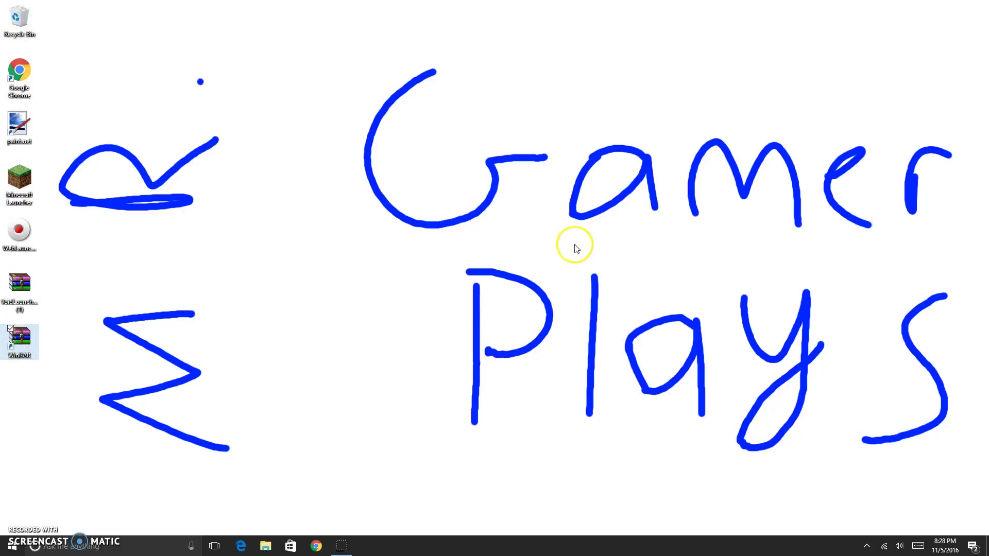
drag(788, 2, 724, 8)
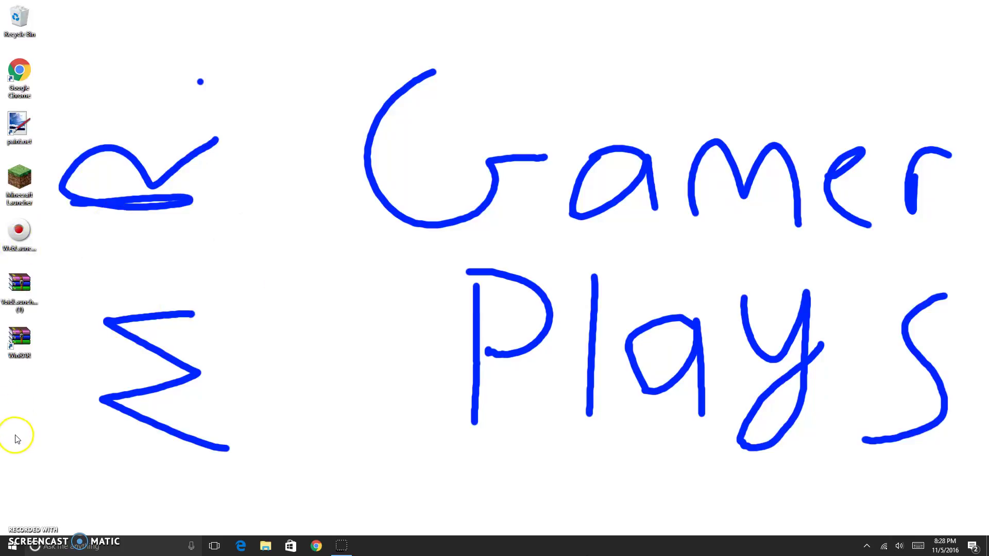
mouse_move(21, 289)
mouse_down()
mouse_move(59, 252)
mouse_move(21, 297)
mouse_up()
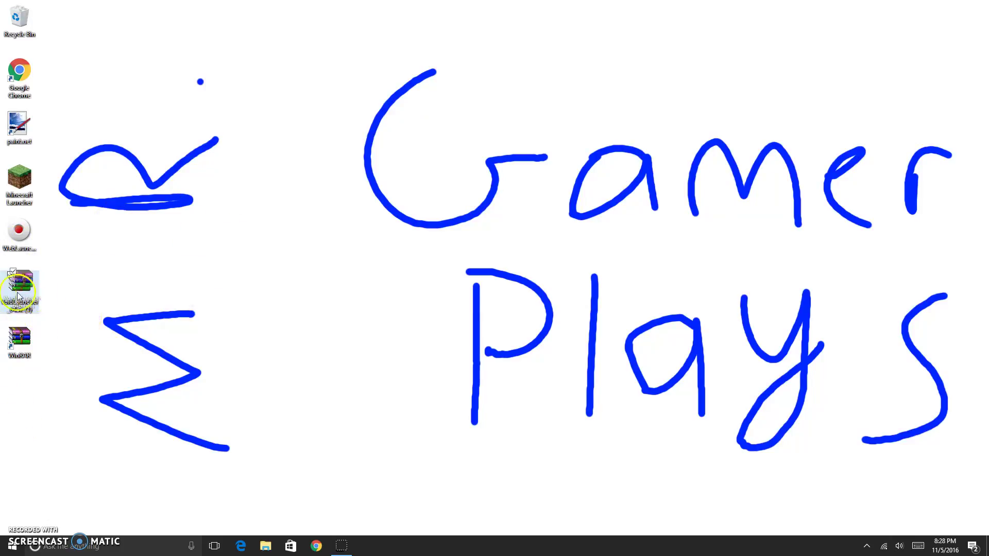
click(121, 407)
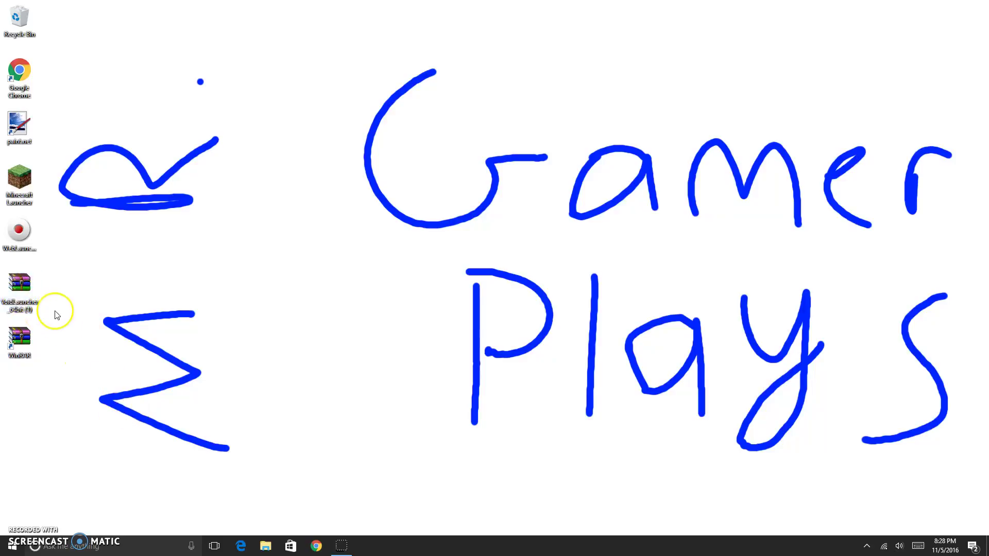
Step: Extract VoidLauncher_64bit.exe from VoidLauncher_64bit (1).zip to the desktop's lower left and close WinRAR
double_click(18, 306)
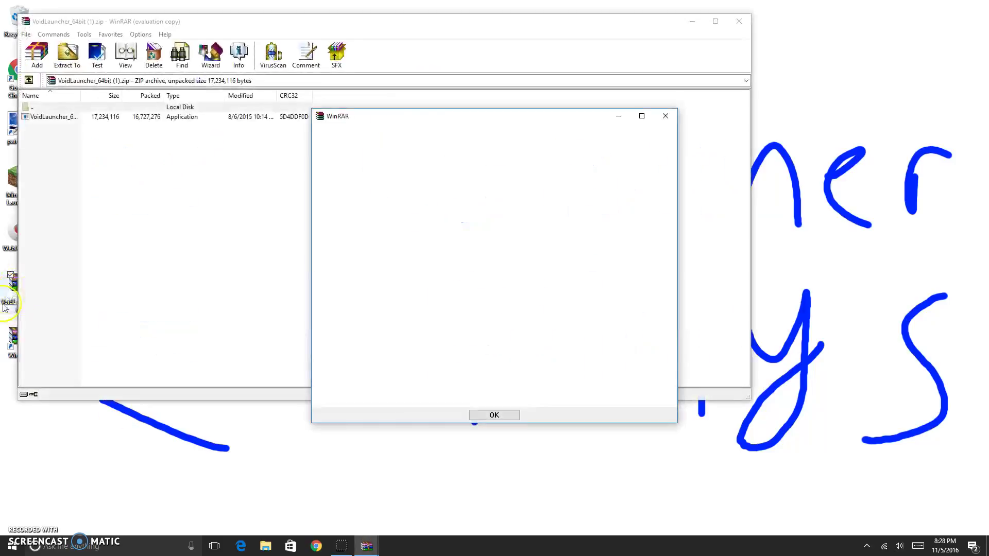
click(665, 116)
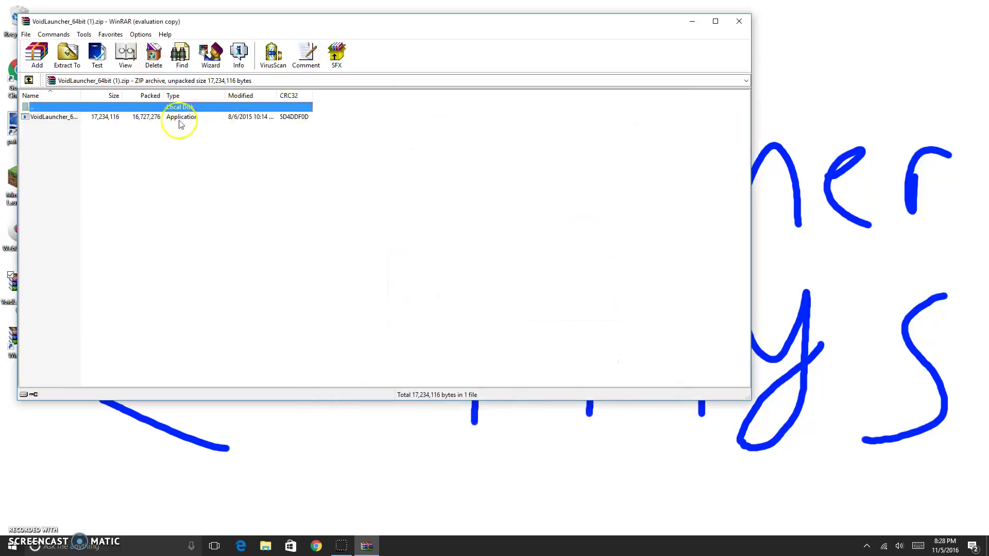
click(76, 118)
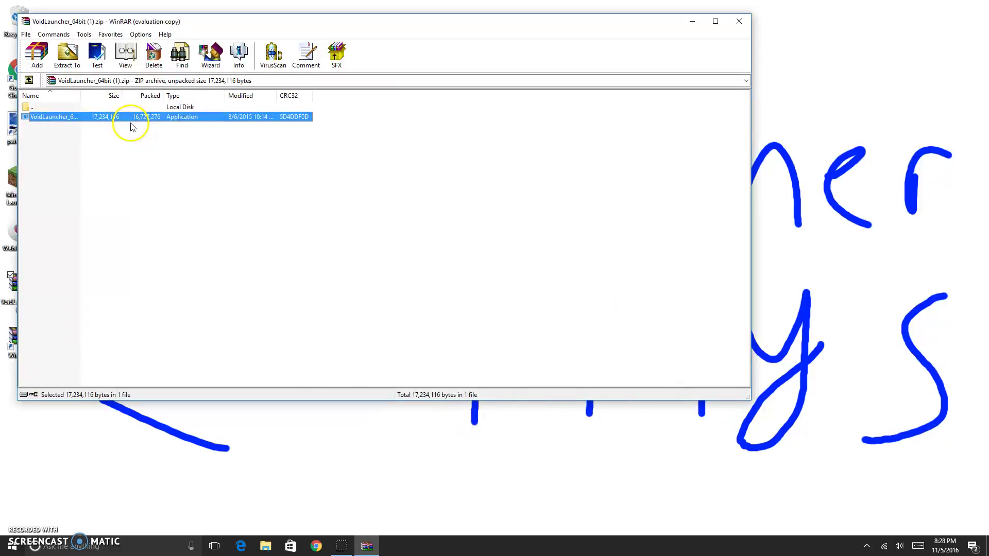
drag(54, 116, 799, 278)
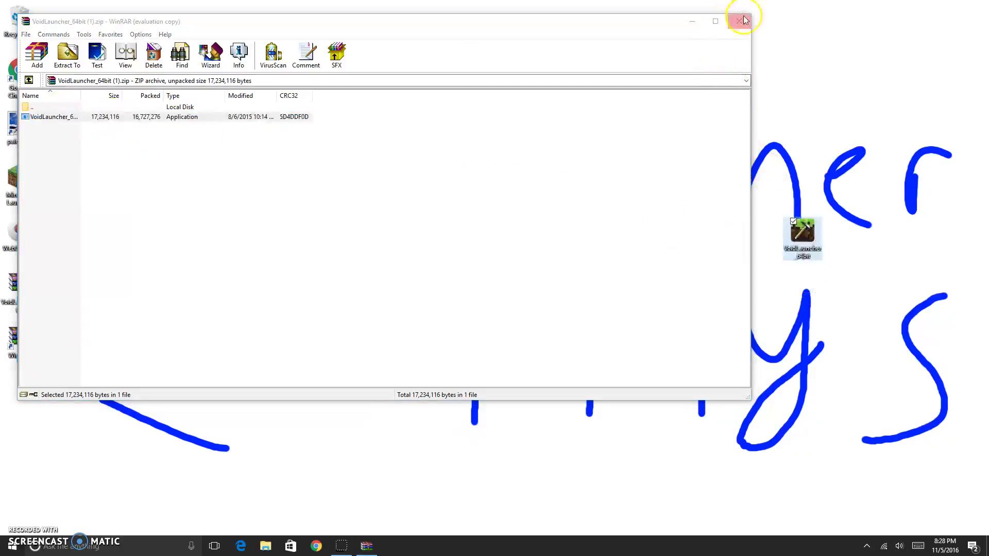
click(739, 21)
drag(802, 230, 25, 436)
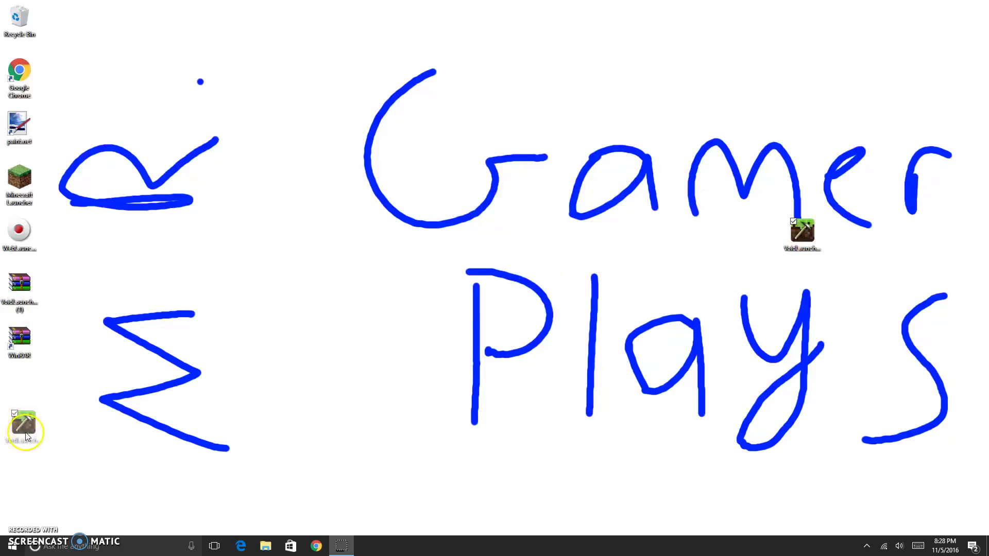
Step: Run VoidLauncher and dismiss its 'Java Runtime Environment not found' error
drag(25, 384, 25, 386)
double_click(20, 391)
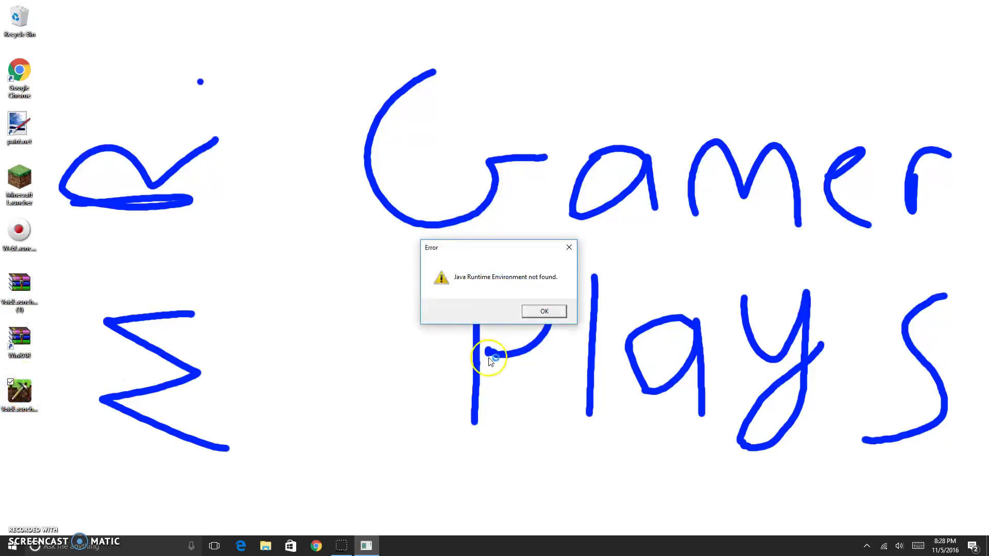
click(530, 315)
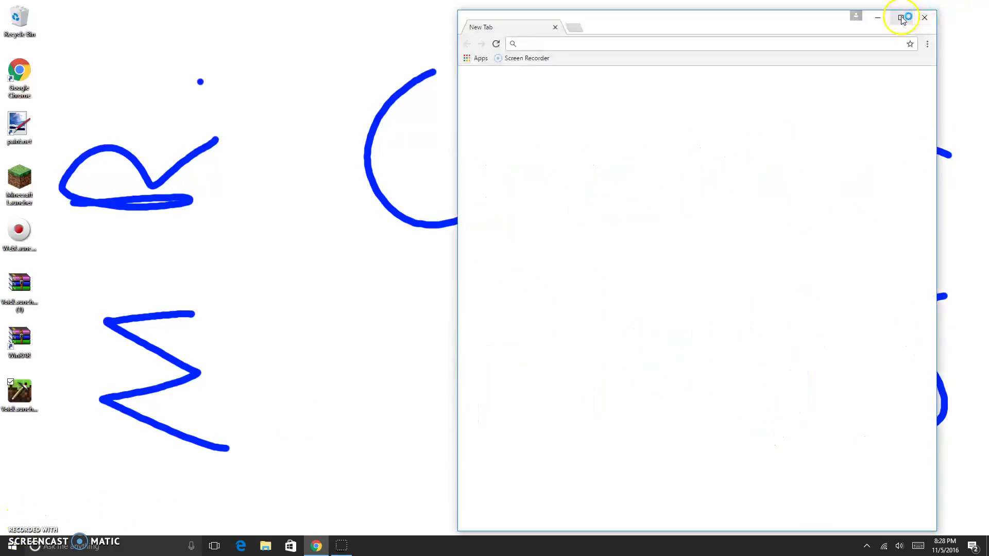
Step: Download JavaSetup8u111.exe from java.com, copy it onto the desktop, and close Chrome
click(901, 18)
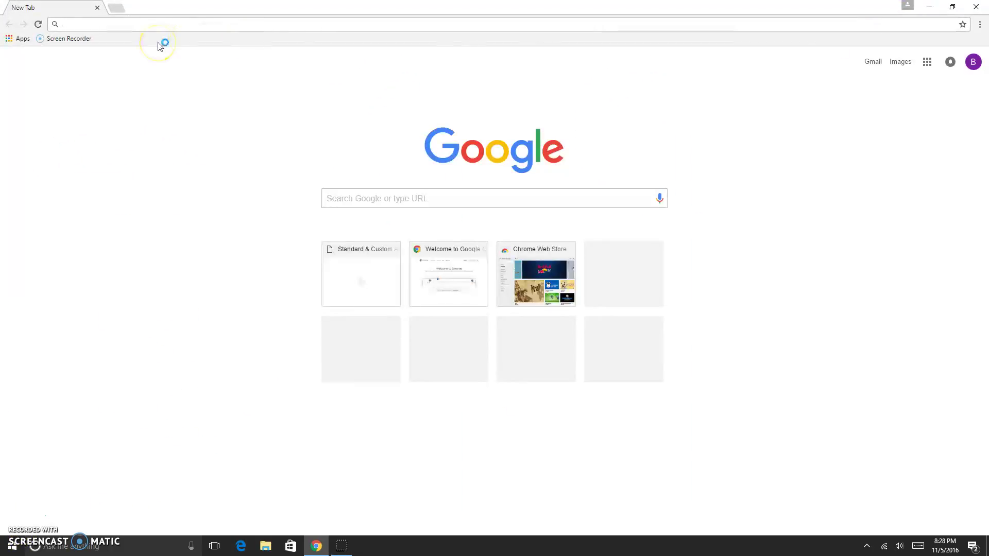
text(java.com)
key(Return)
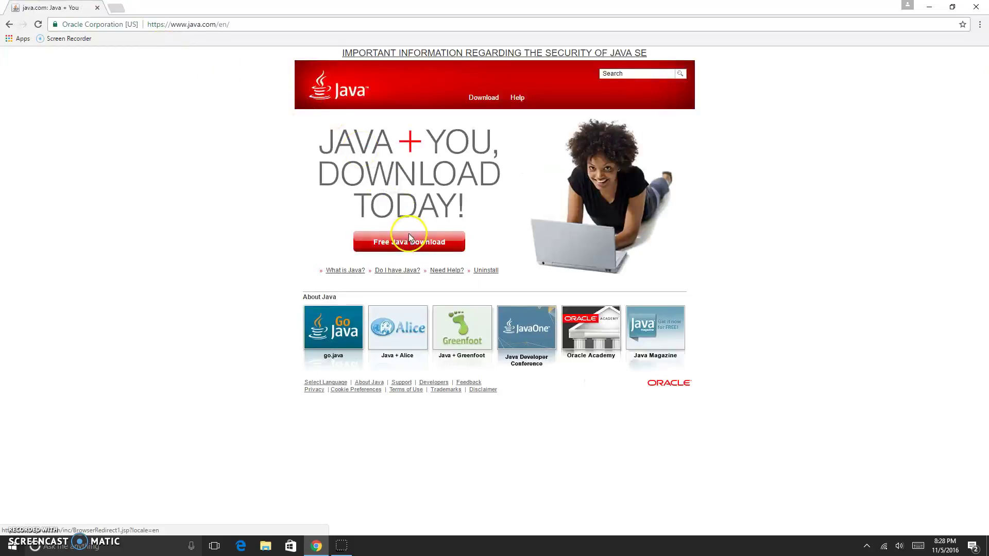
click(408, 247)
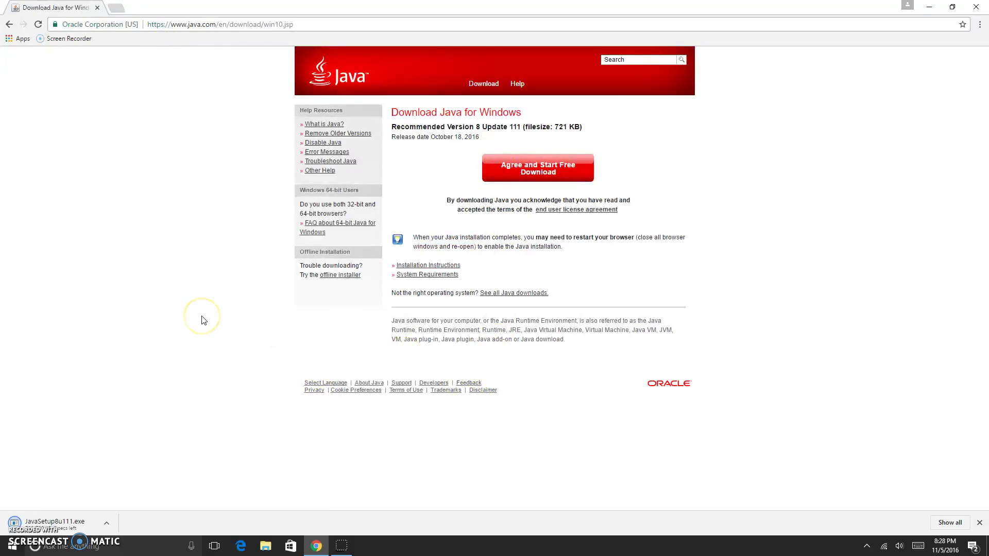
click(953, 7)
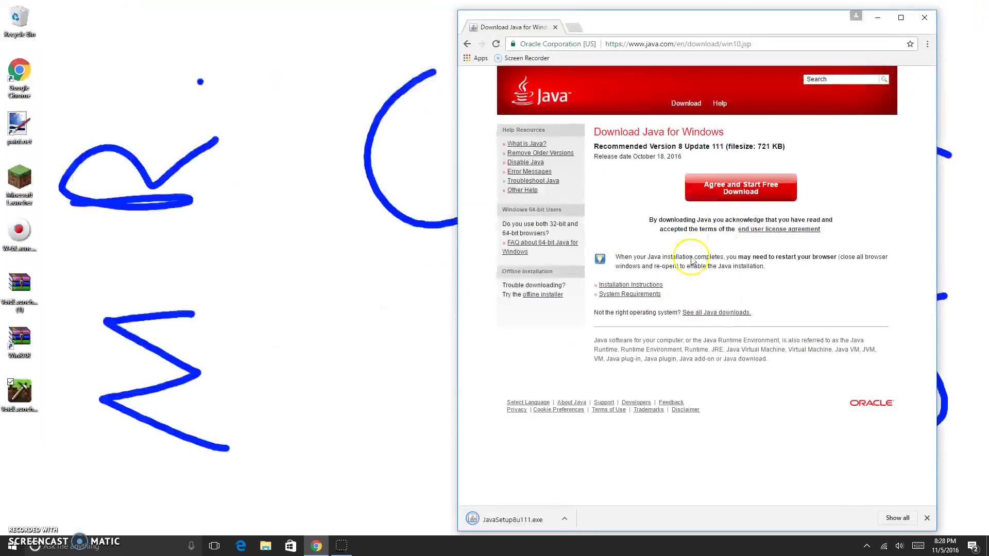
drag(524, 522, 33, 431)
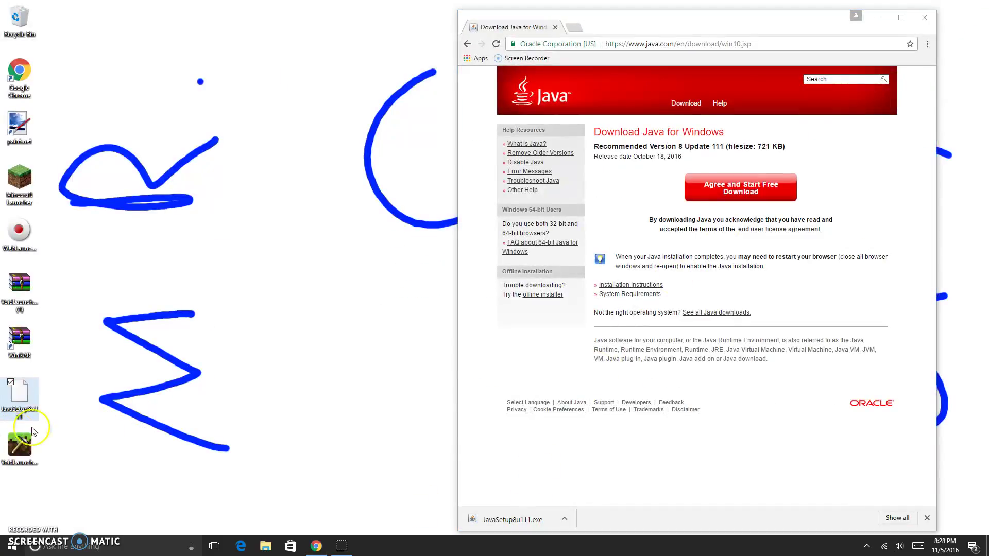
click(925, 19)
Step: Run JavaSetup8u111 and install Java without changing browser settings until the Complete screen appears
double_click(20, 395)
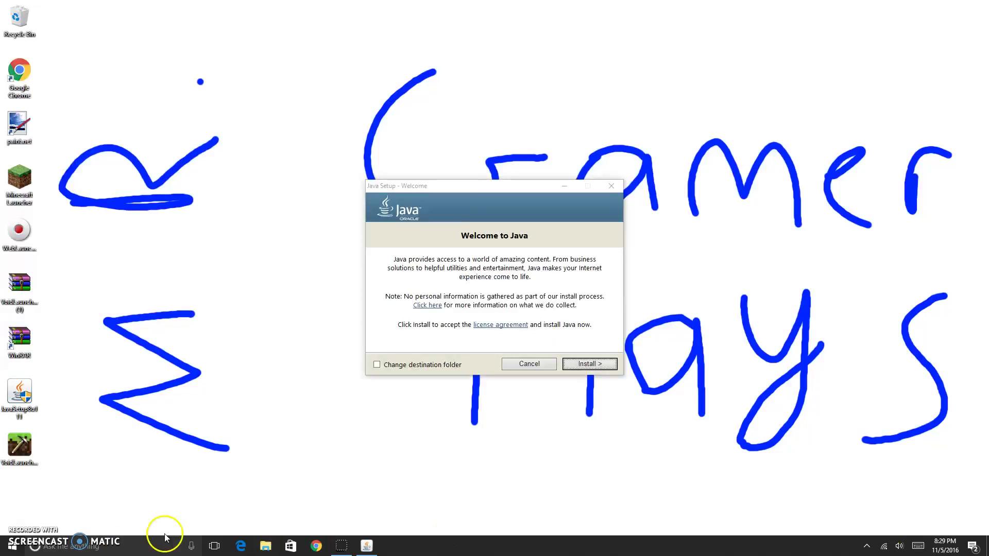
click(600, 363)
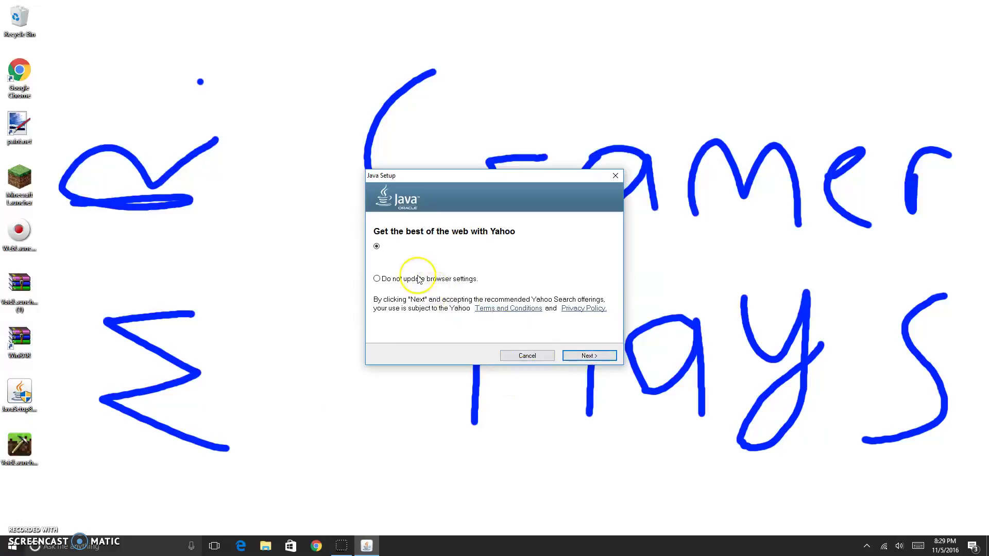
click(587, 356)
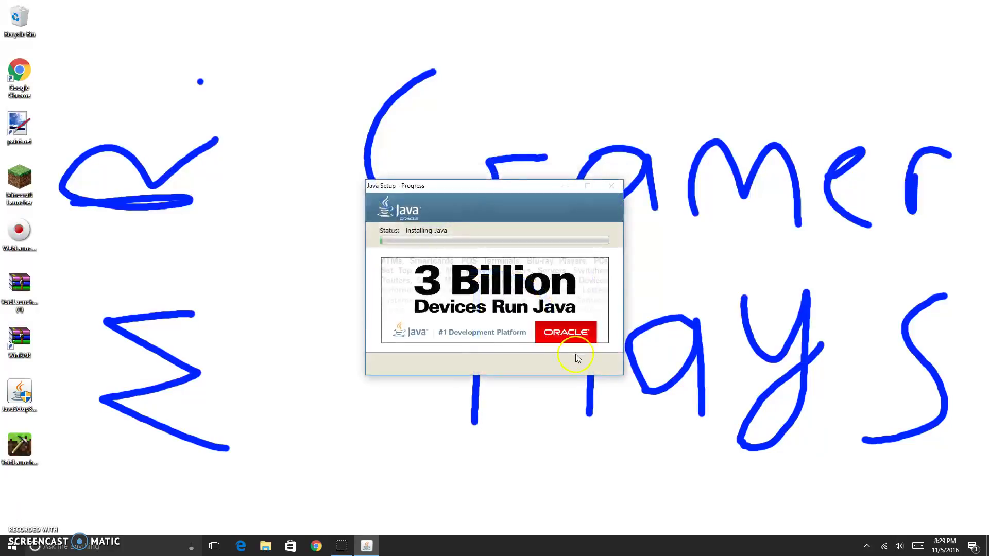
drag(435, 190, 433, 170)
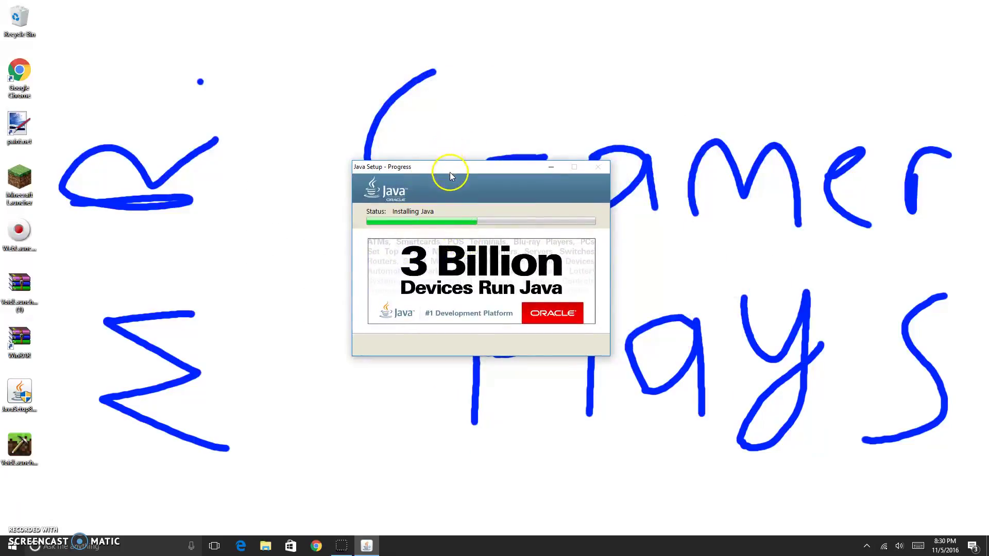
drag(452, 174, 402, 137)
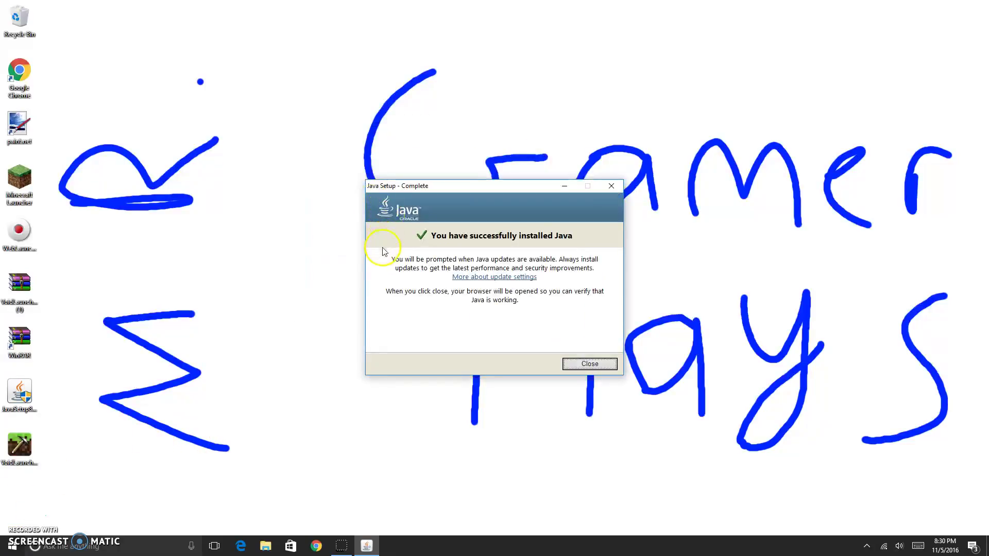
Step: Dismiss the Java-complete and IE setup prompts, then close Internet Explorer with all its tabs
click(582, 364)
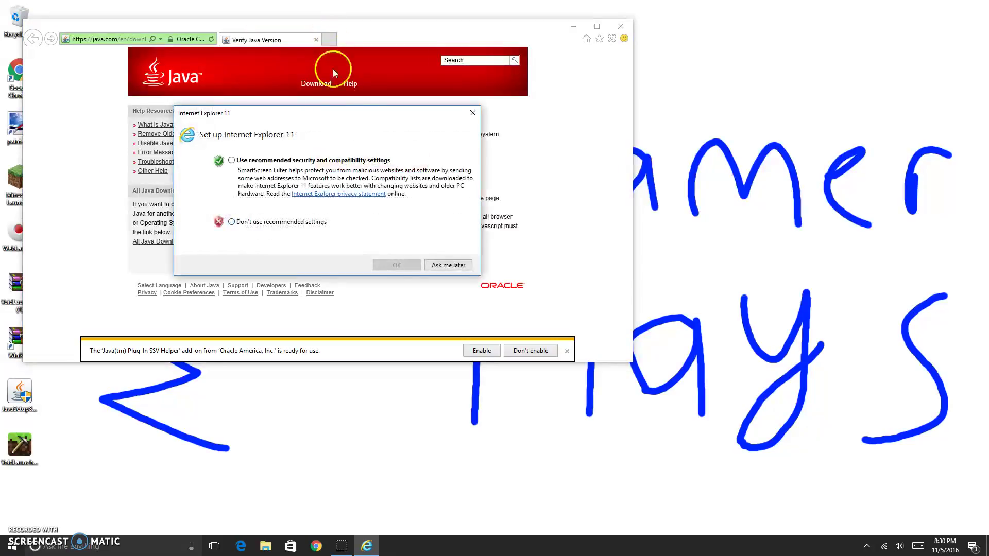
click(448, 265)
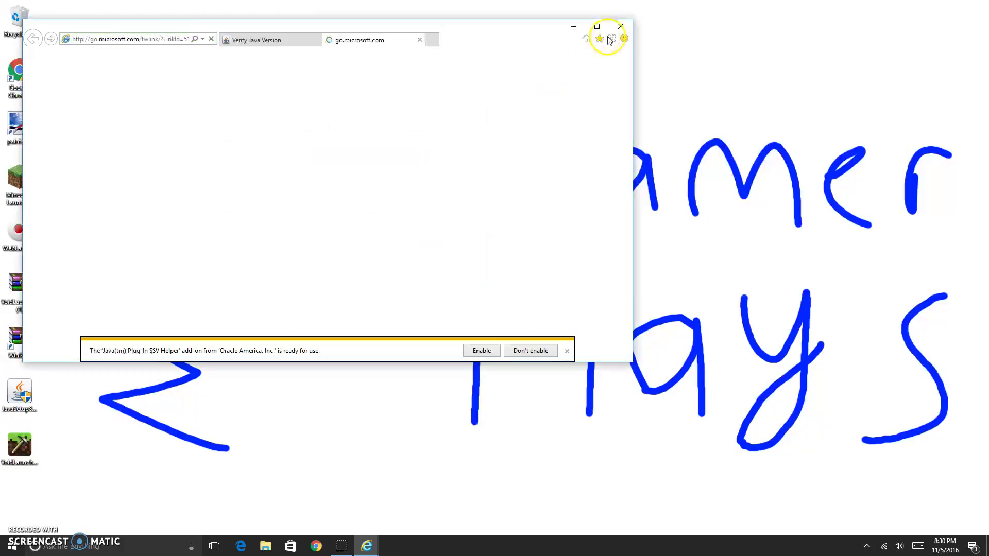
click(625, 26)
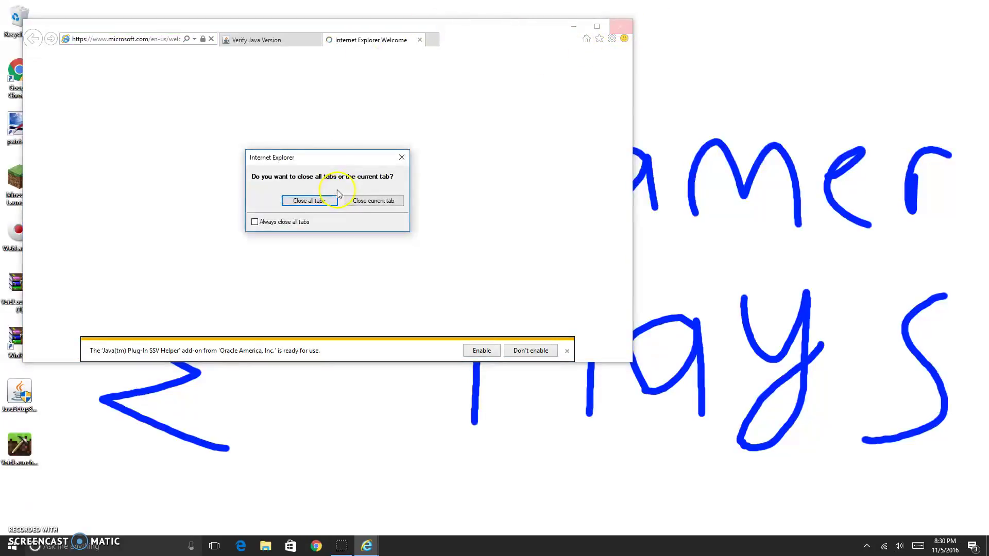
click(288, 199)
drag(327, 261, 727, 210)
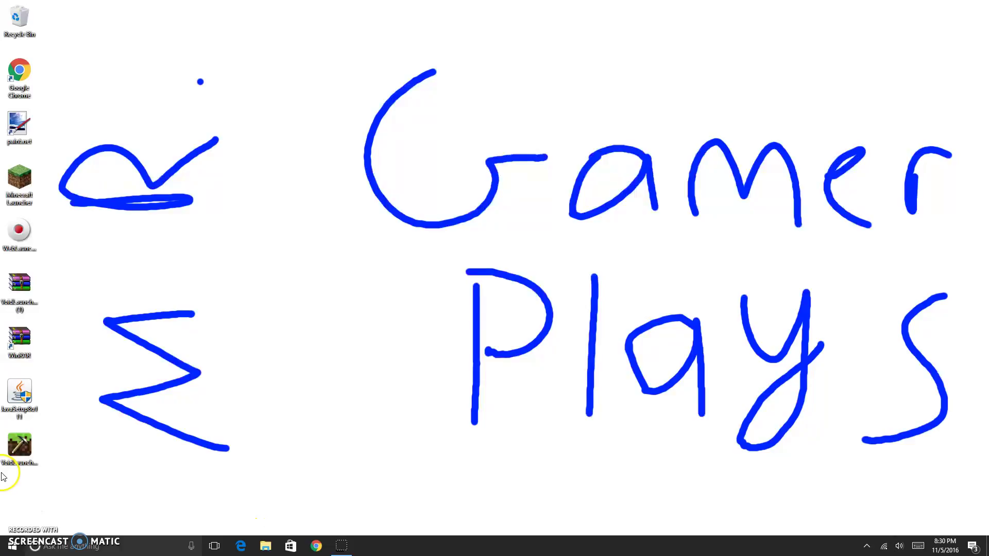
Step: Launch Chrome maximized and run a Google search for 'minecraft forge'
click(316, 545)
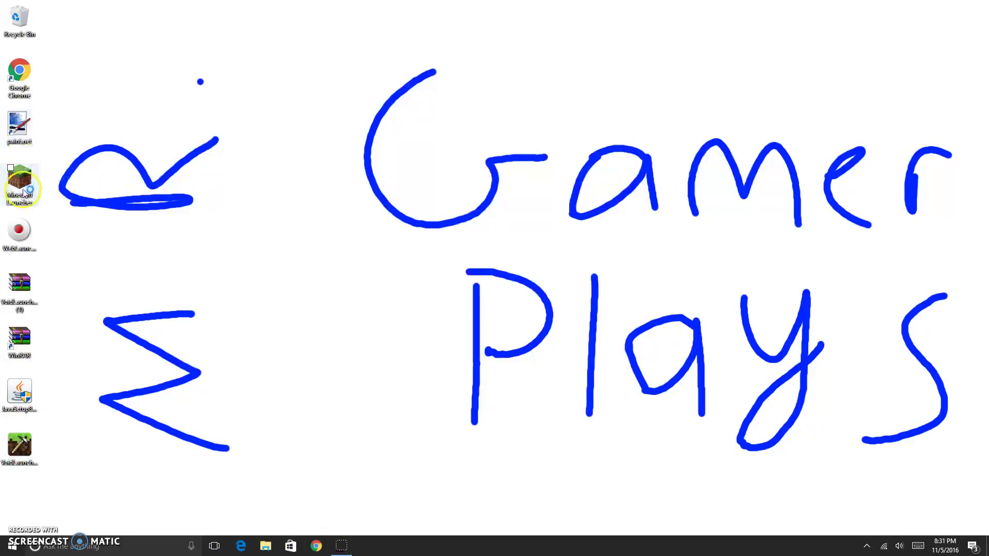
click(900, 18)
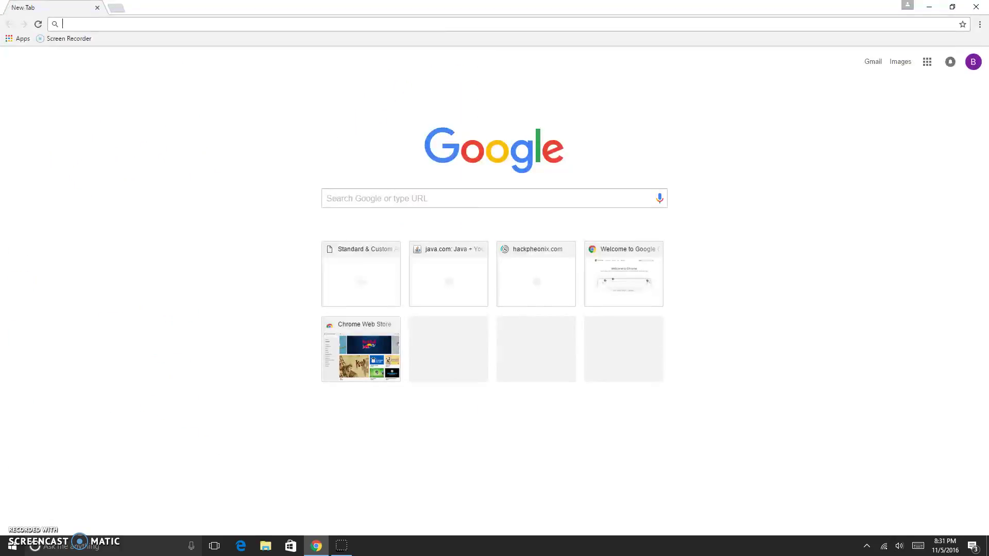
text(minm\)
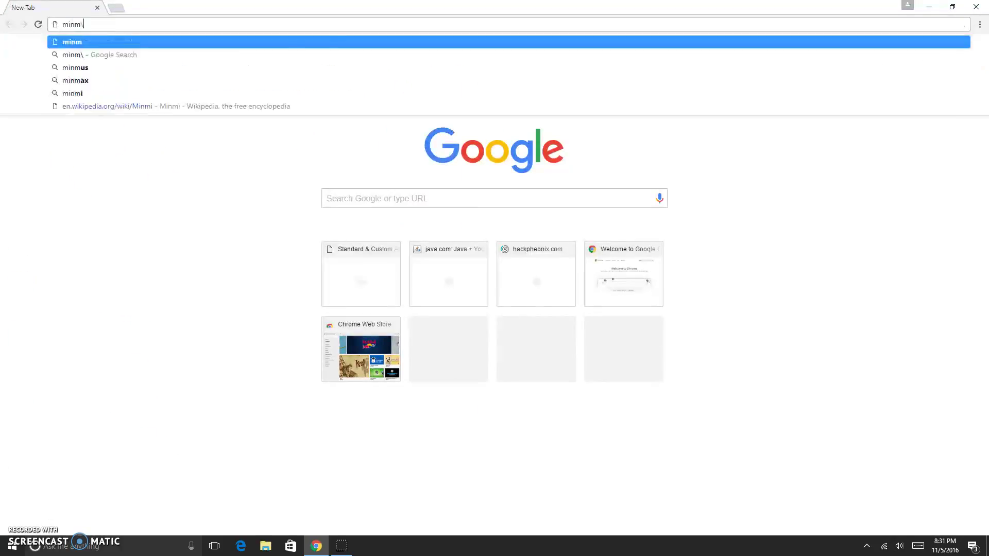
key(BackSpace)
key(BackSpace)
text(ec)
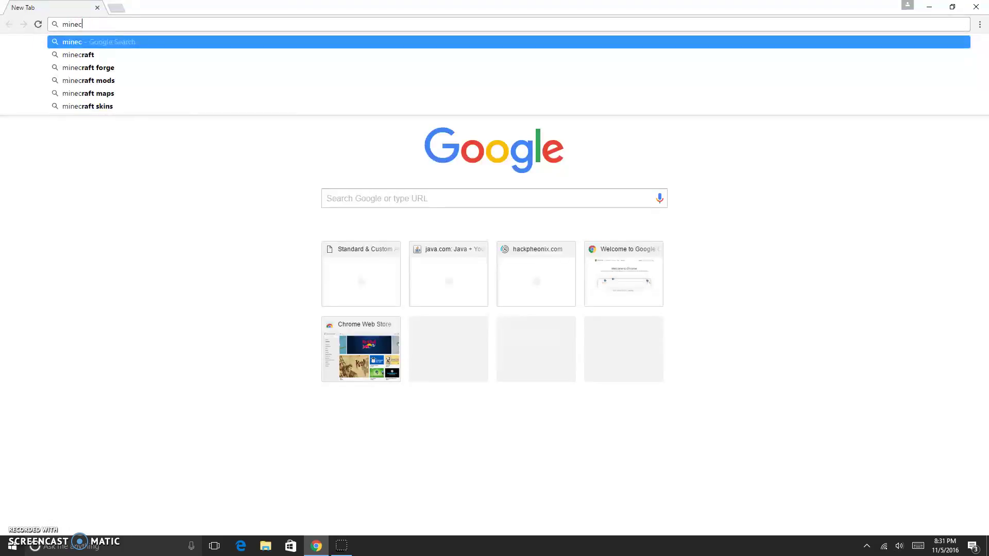
text(raft forge)
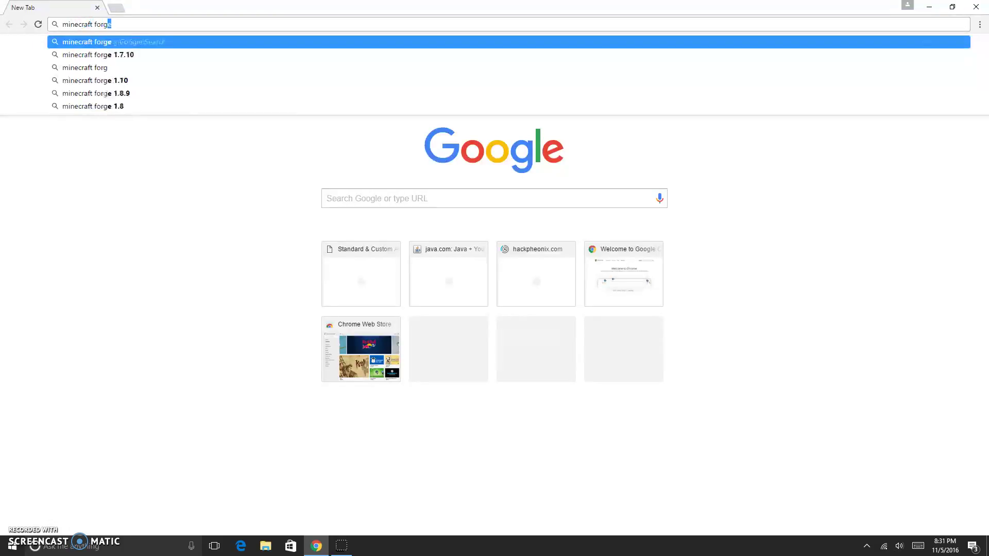
key(Return)
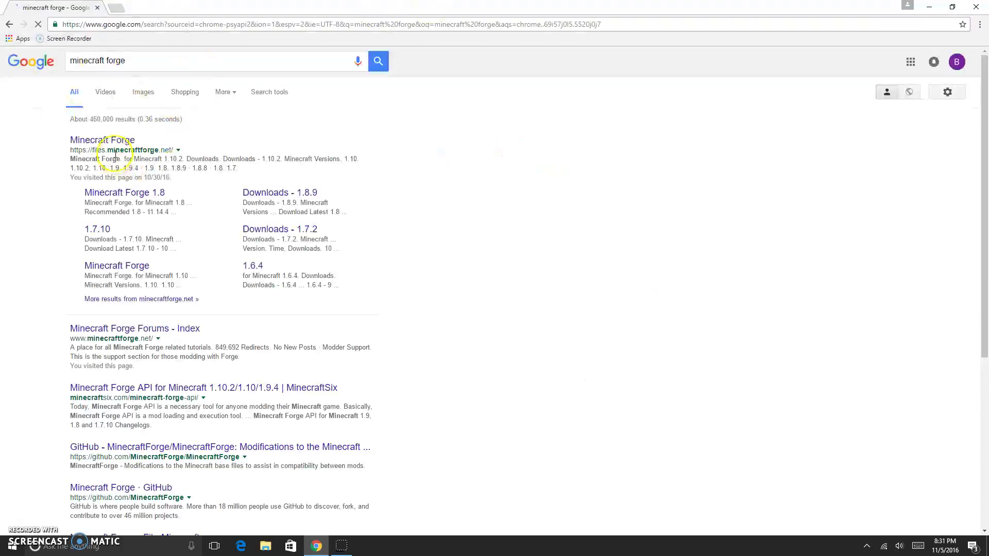
Step: Open the official Minecraft Forge site and go to its 1.7.10 downloads page
click(124, 139)
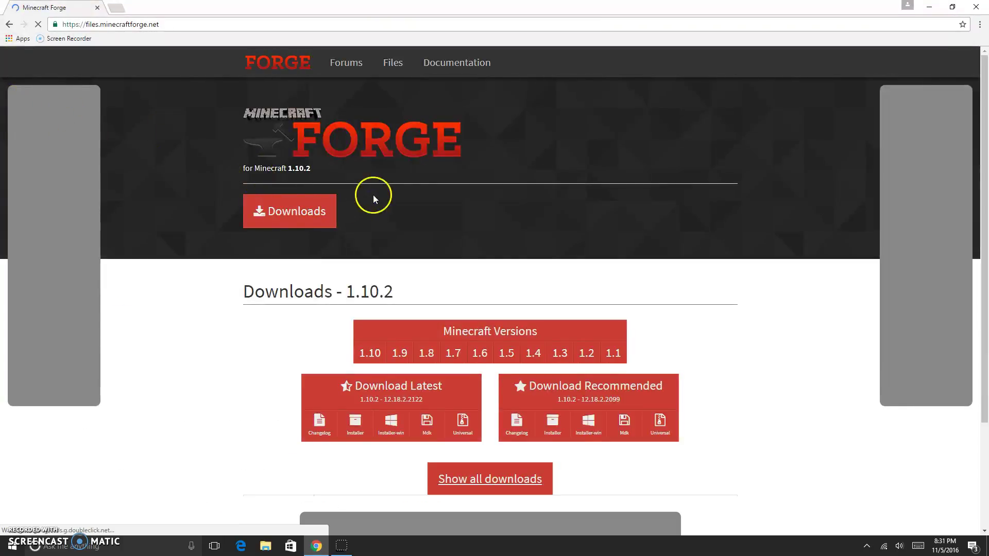
scroll(527, 216, down, 1)
scroll(494, 289, up, 1)
mouse_move(453, 354)
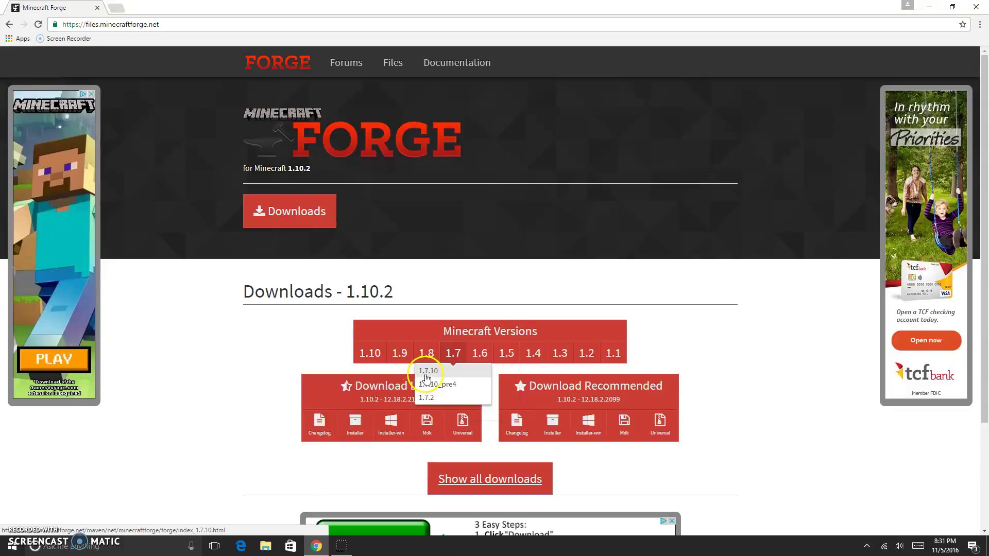
click(428, 377)
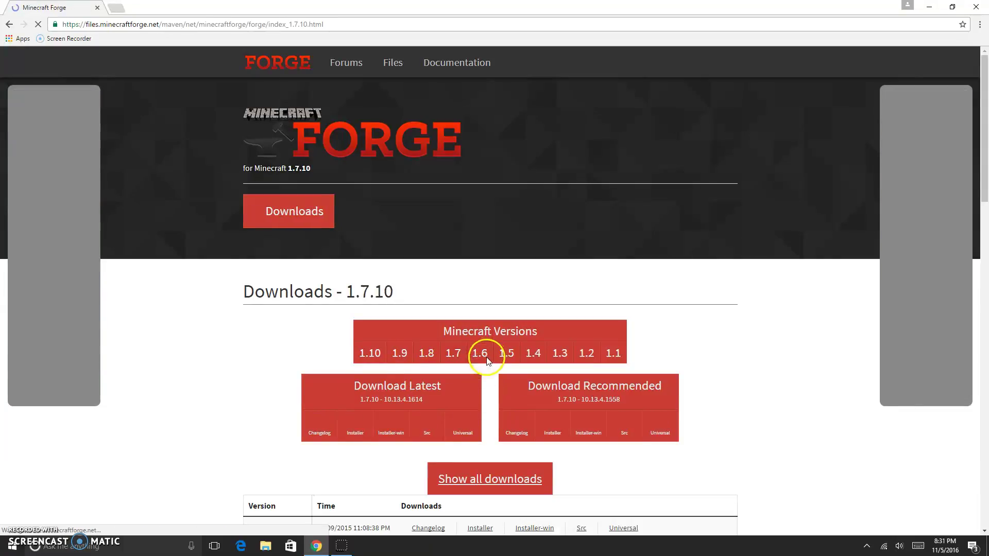
mouse_move(484, 356)
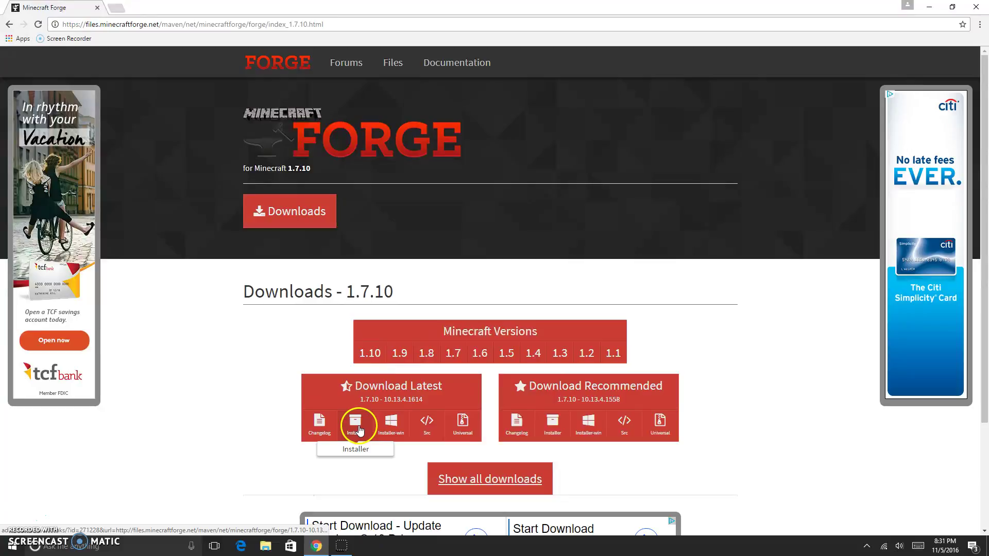
Step: Download forge-1.7.10-10.13.4.1614-1.7.10-installer.jar, keep it past the warning, and copy it to the desktop
click(368, 427)
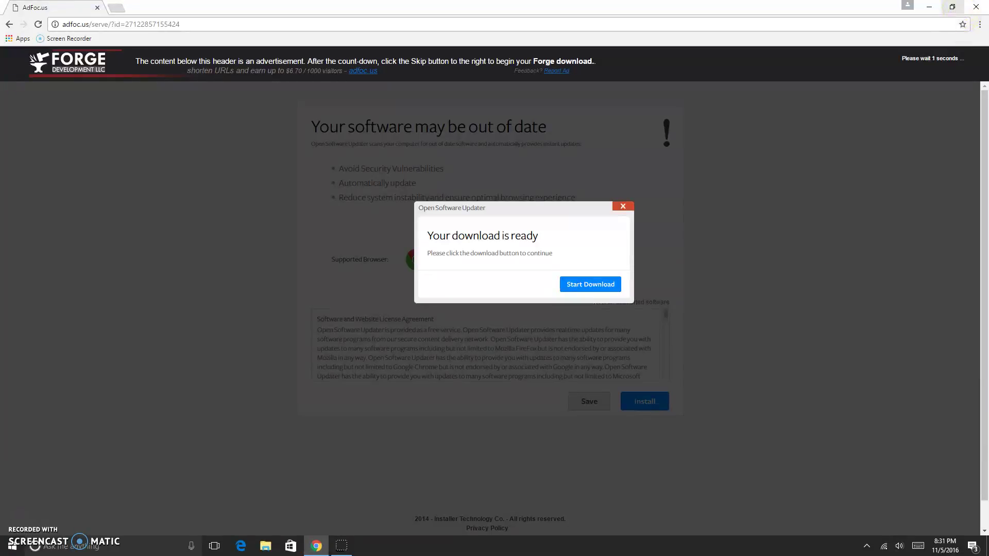
click(927, 71)
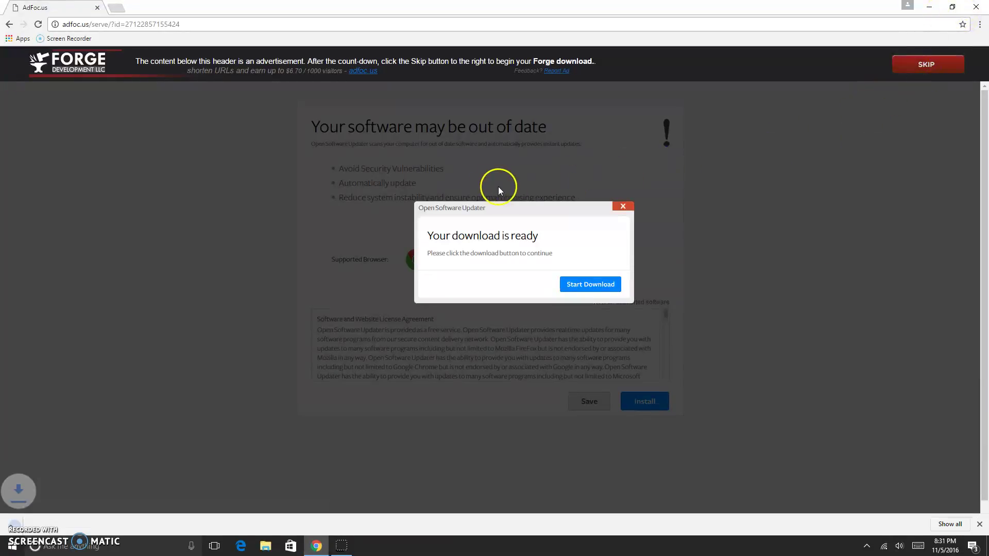
click(953, 6)
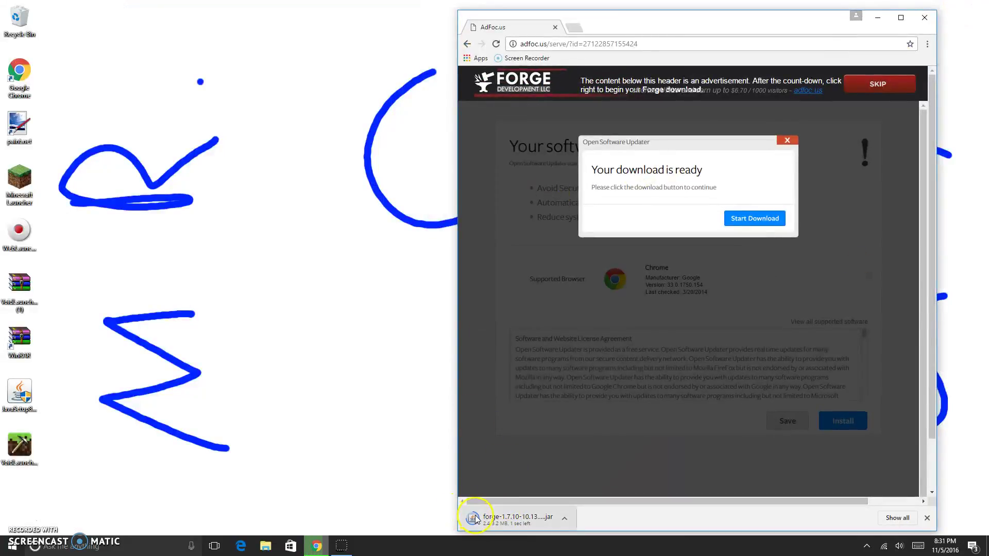
click(650, 520)
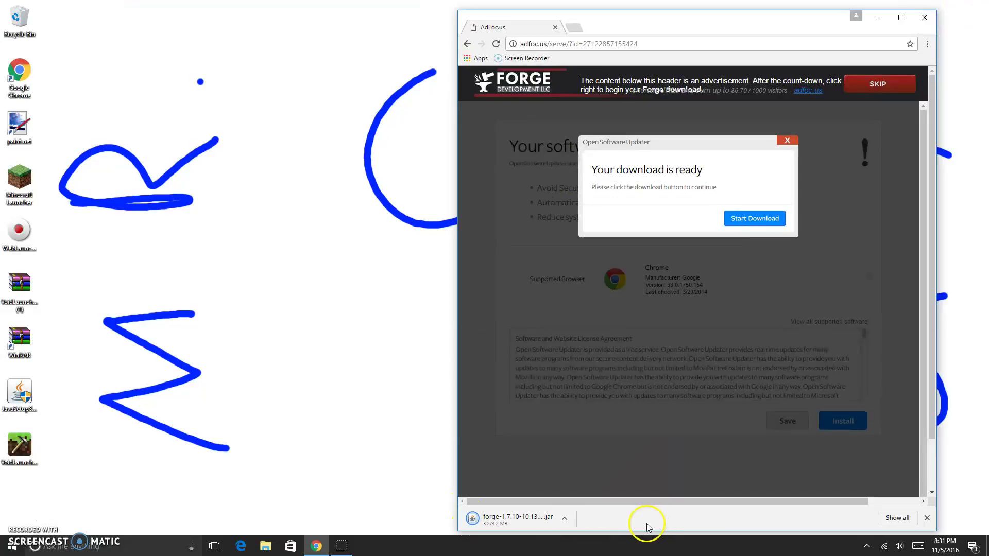
click(504, 522)
drag(473, 520, 108, 496)
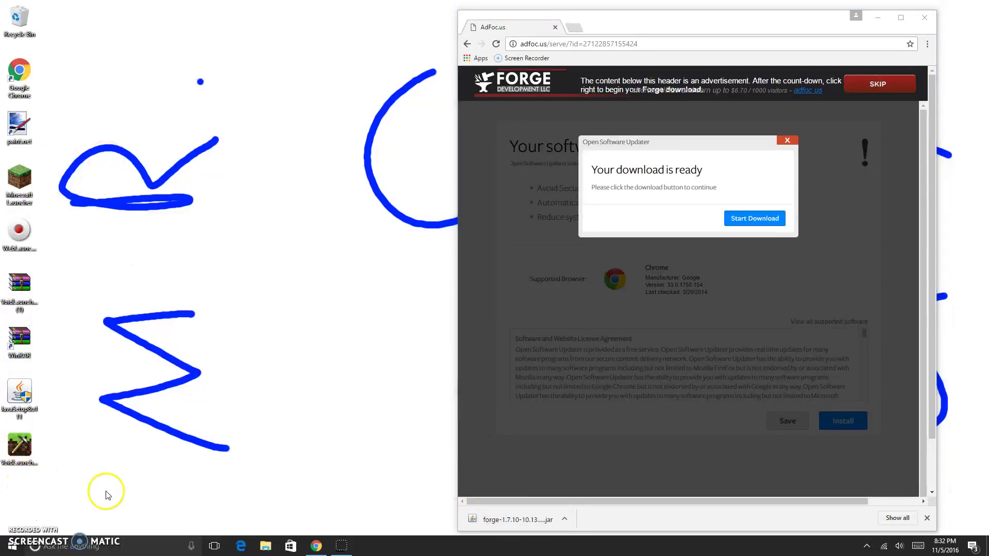
Step: Close Chrome, run the Forge jar with Java, cancel the installer, and start Minecraft Launcher
click(925, 18)
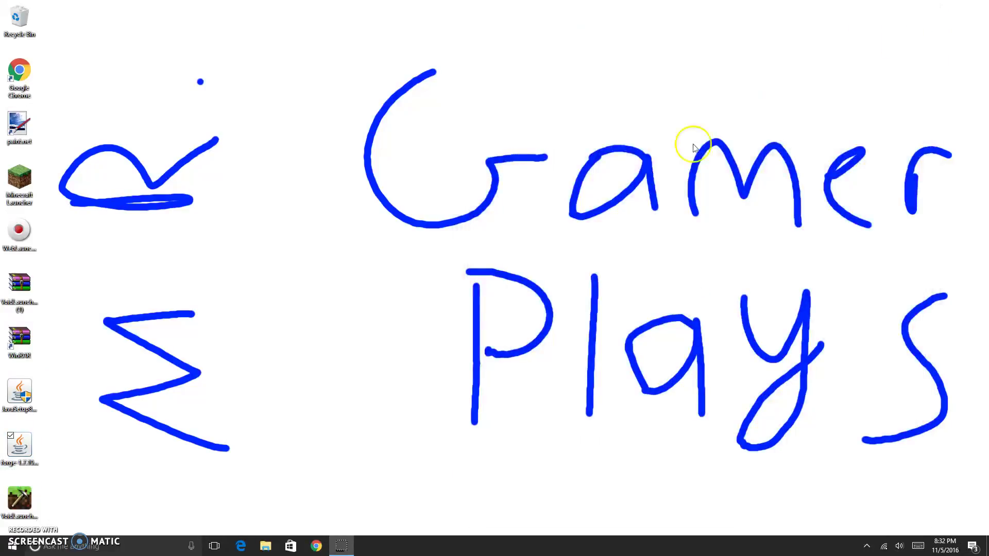
click(28, 448)
double_click(29, 448)
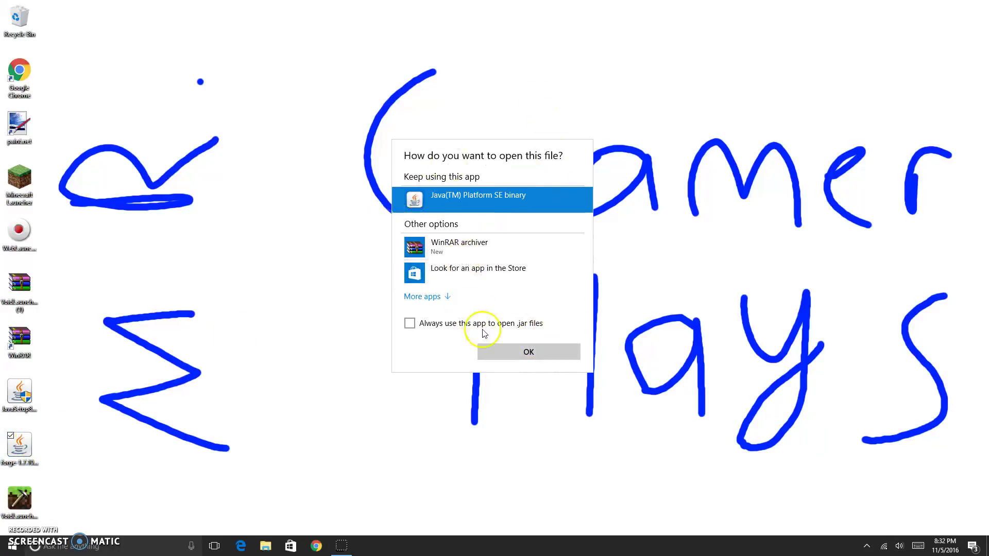
click(518, 350)
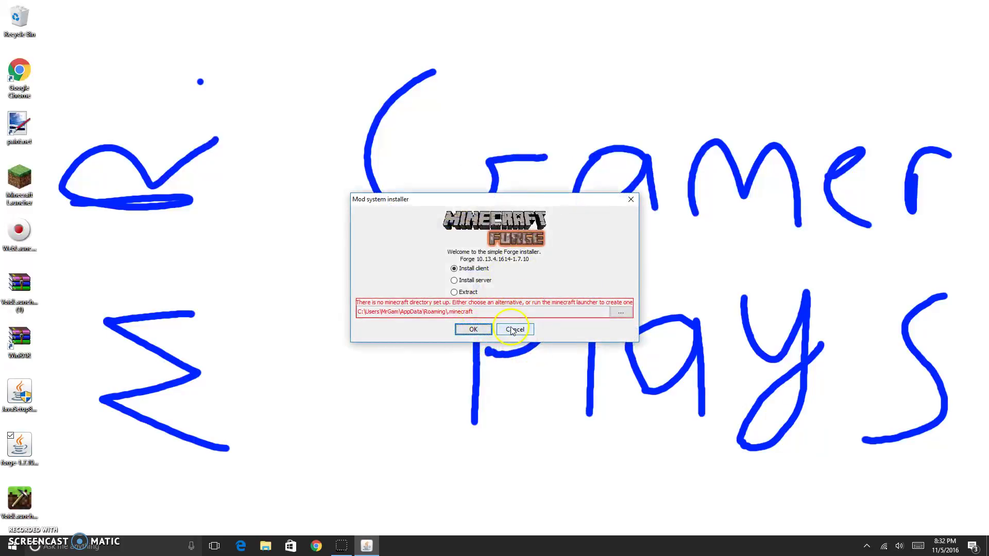
click(513, 330)
double_click(15, 190)
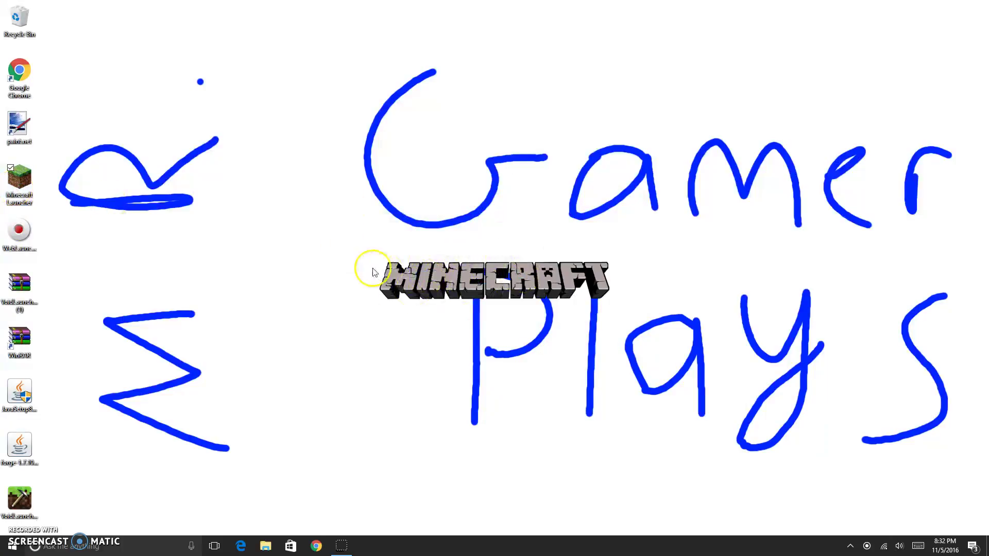
Step: Log in to the Titan Minecraft Launcher with a username
drag(474, 244, 478, 222)
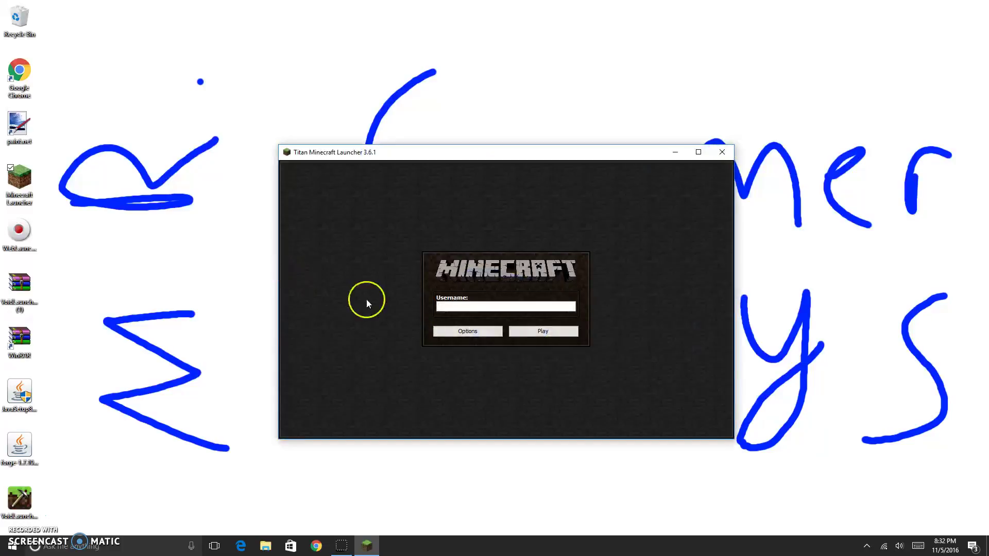
text(Mr.Gamer Plays)
key(Return)
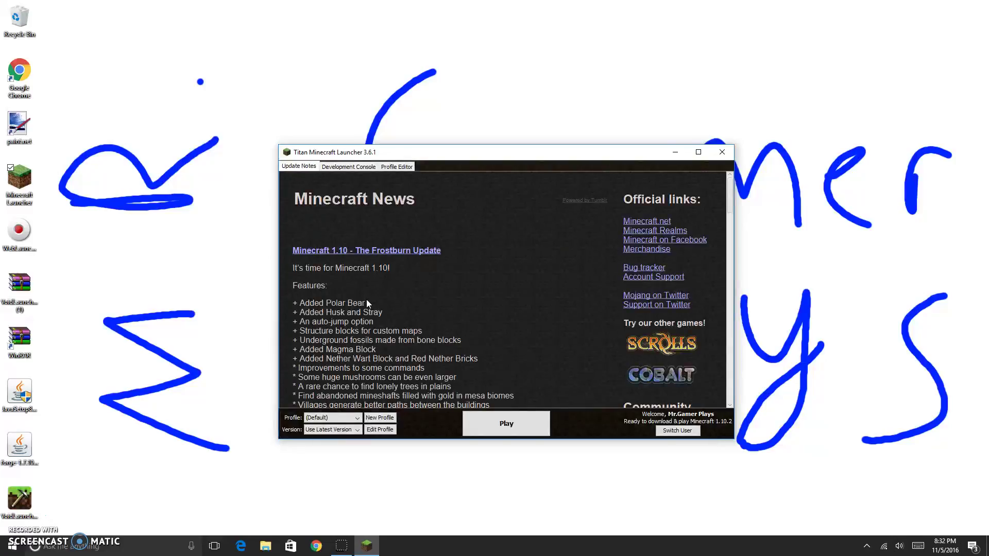
Step: Select version release 1.7.10 and start Play so the game downloads
click(342, 431)
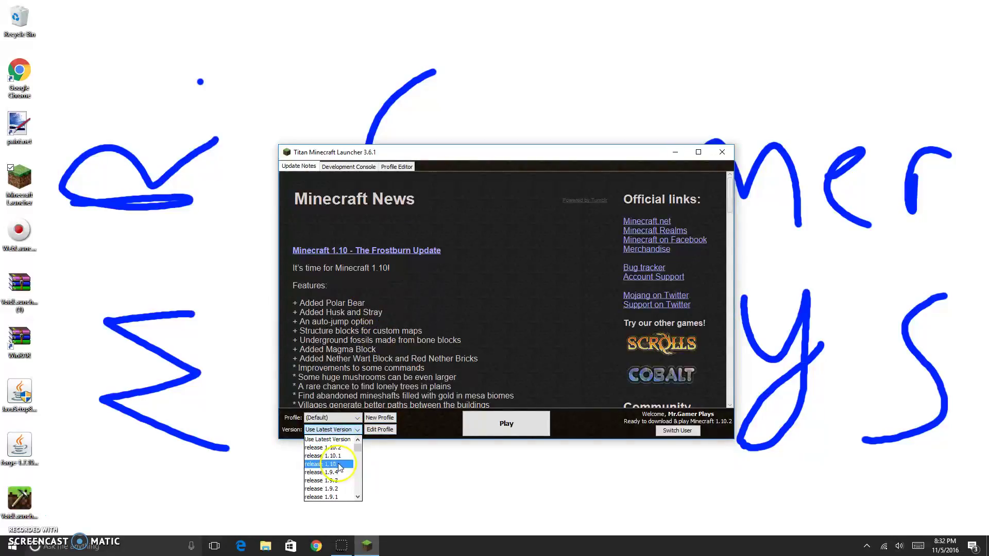
scroll(332, 479, down, 6)
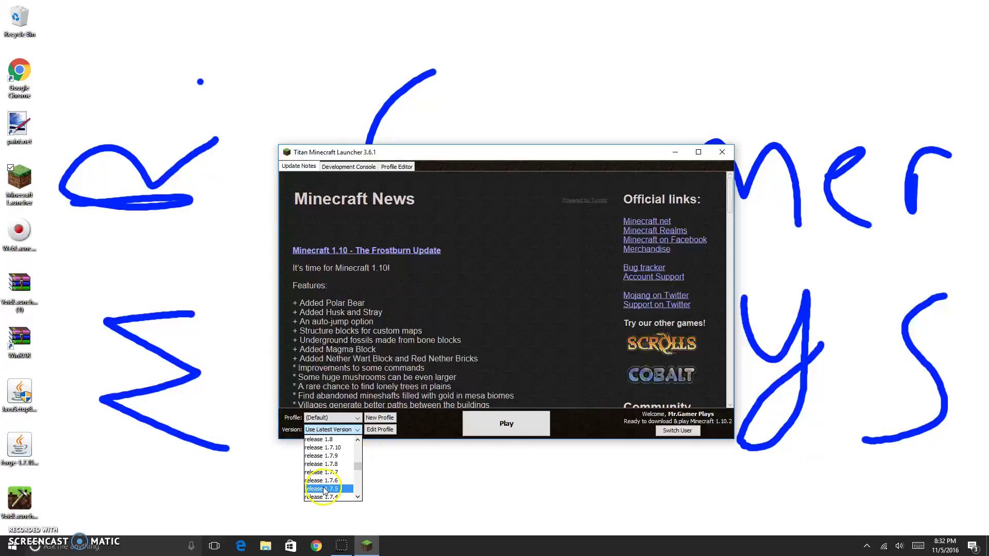
click(325, 448)
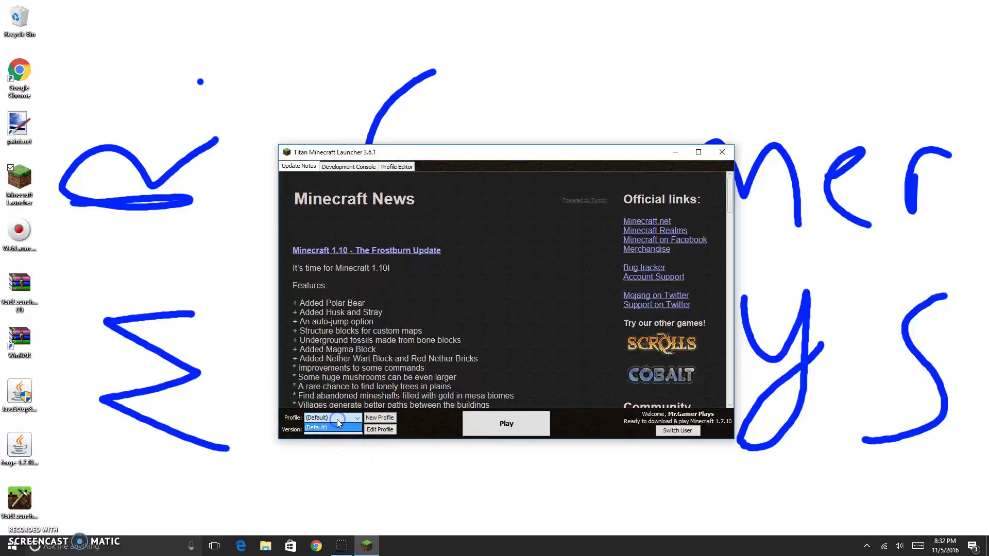
click(332, 428)
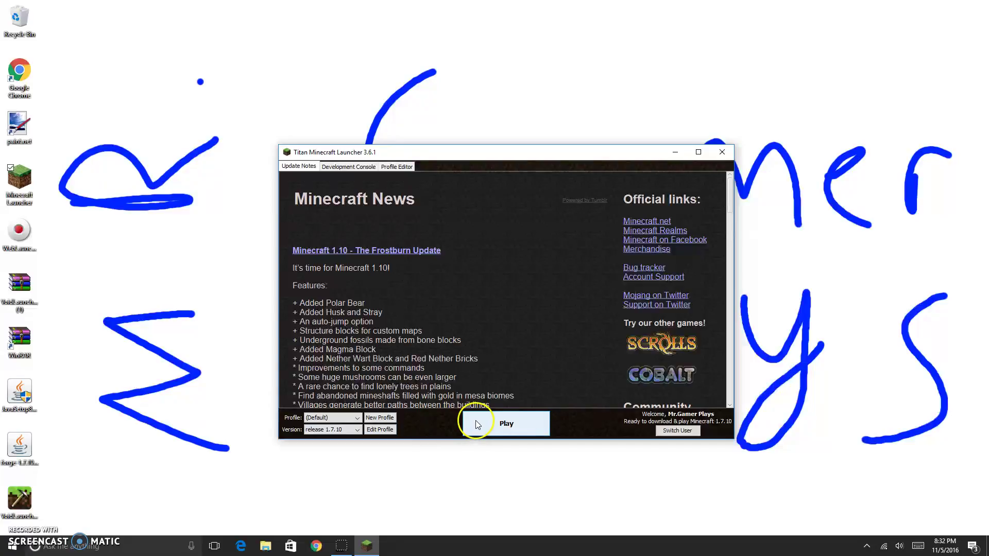
click(476, 425)
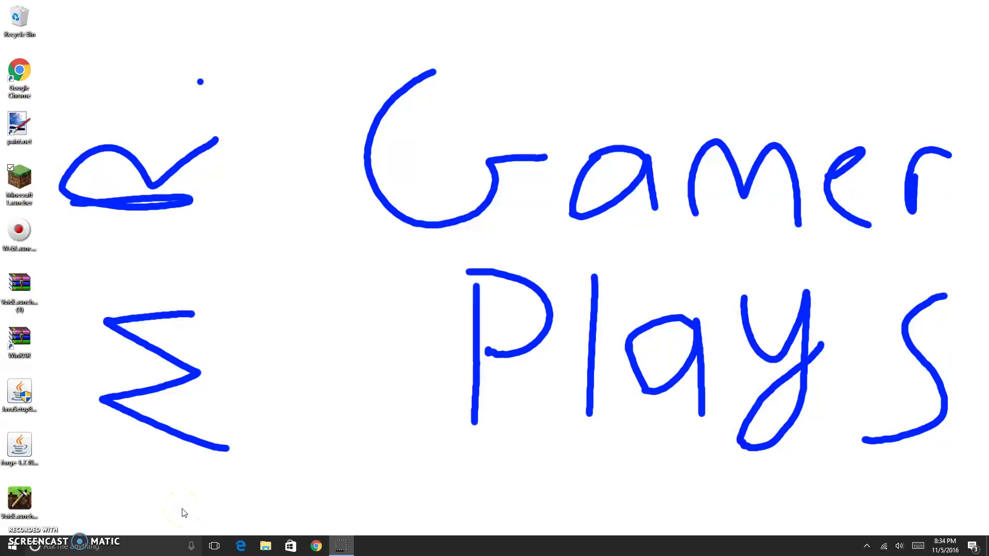
Step: Rerun the Forge installer, install the 10.13.4.1614-1.7.10 client, and dismiss the completion message
double_click(21, 447)
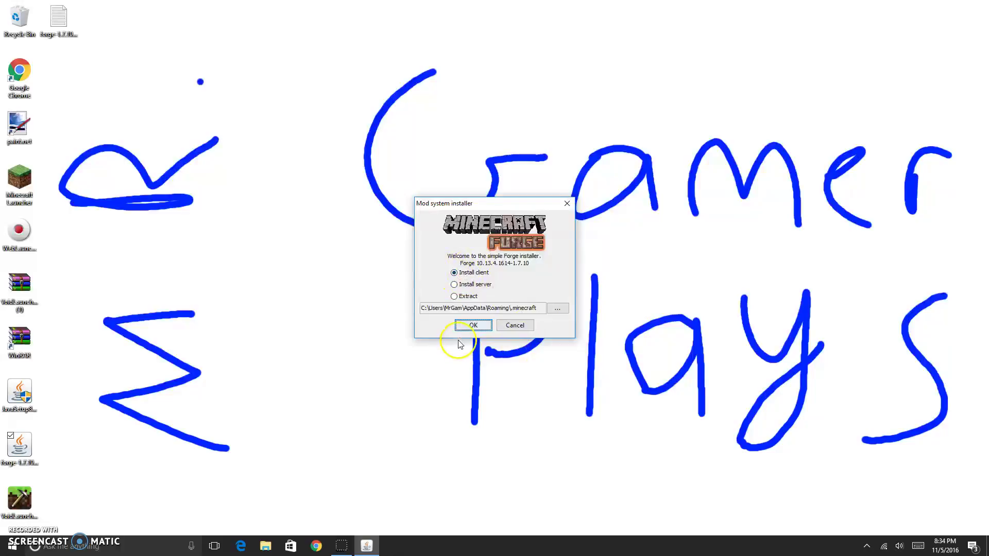
click(474, 326)
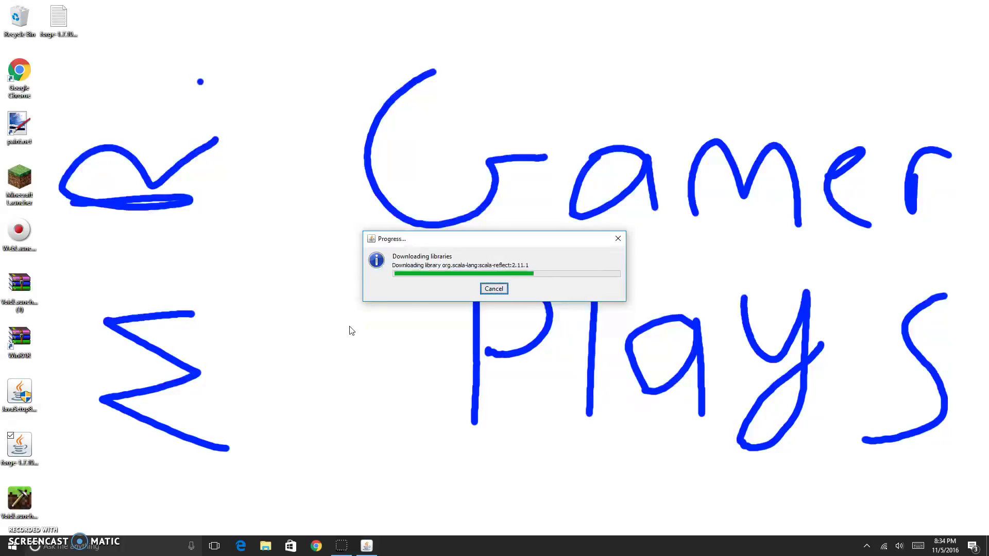
click(23, 499)
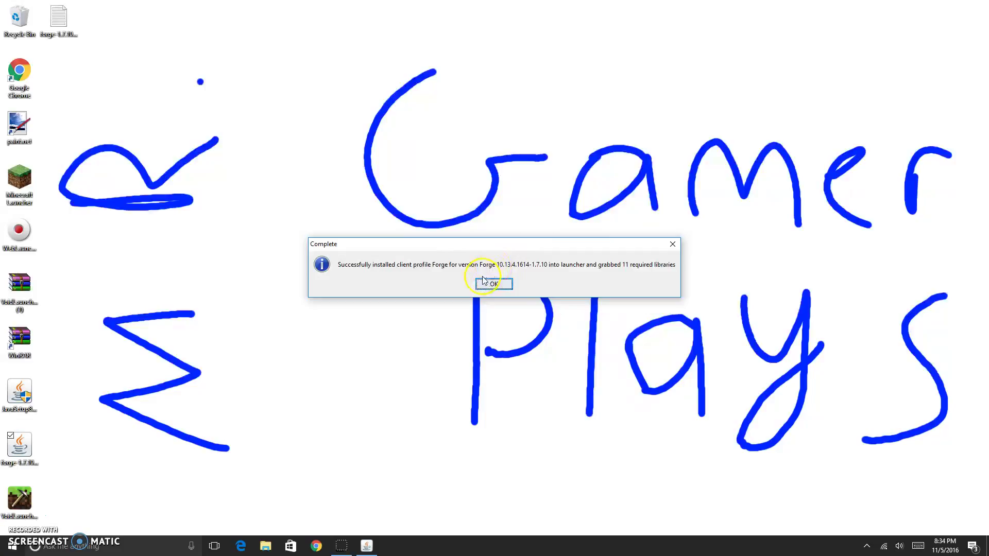
click(493, 284)
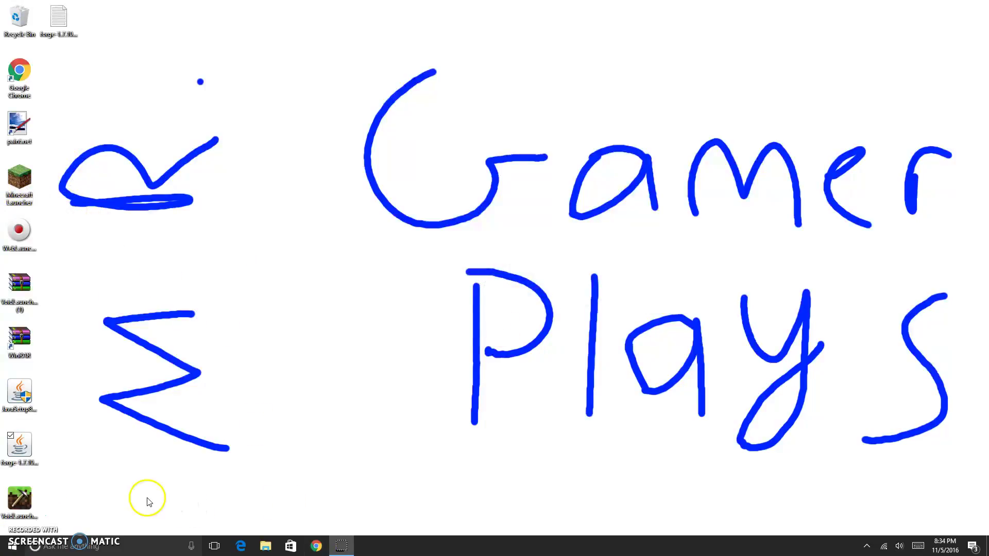
Step: Get past the Java-not-found errors and launch VoidLauncher_64bit from the HACK PHOENIX folder
double_click(21, 497)
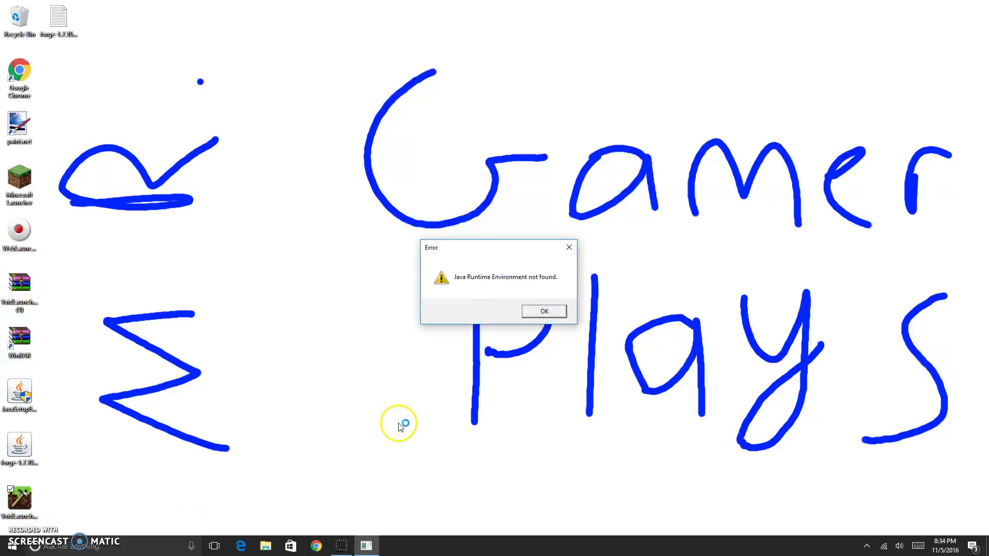
click(533, 313)
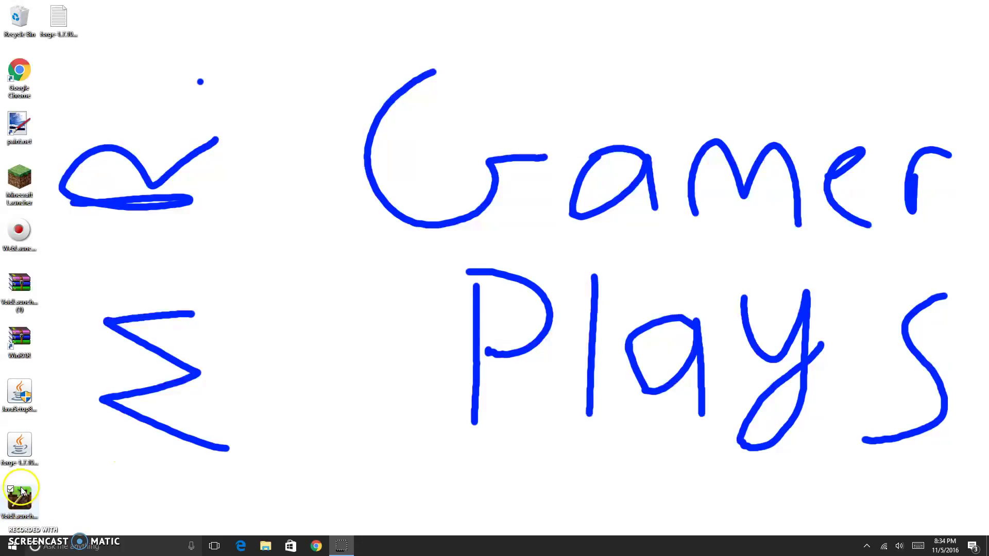
double_click(27, 495)
click(535, 312)
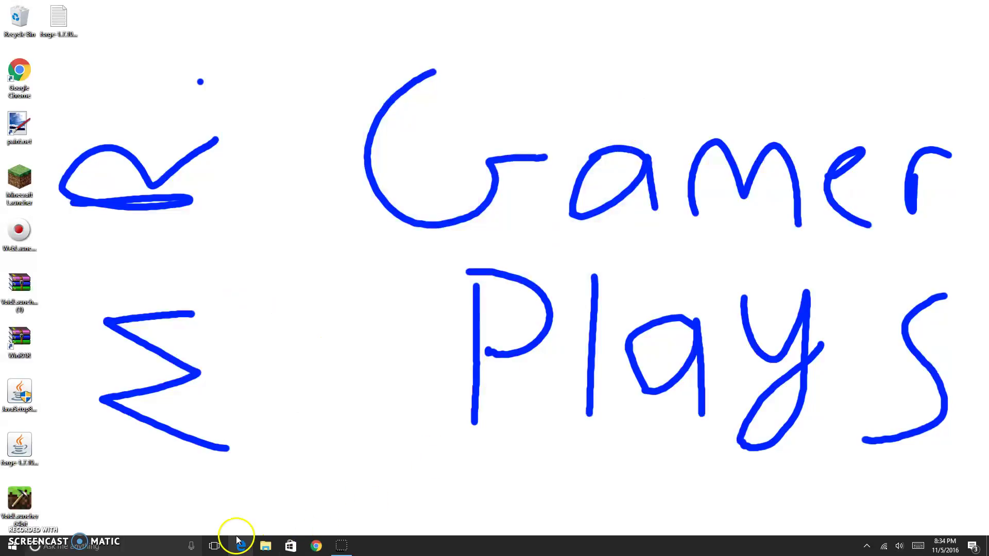
mouse_move(22, 495)
mouse_down()
mouse_move(99, 431)
mouse_move(18, 492)
mouse_up()
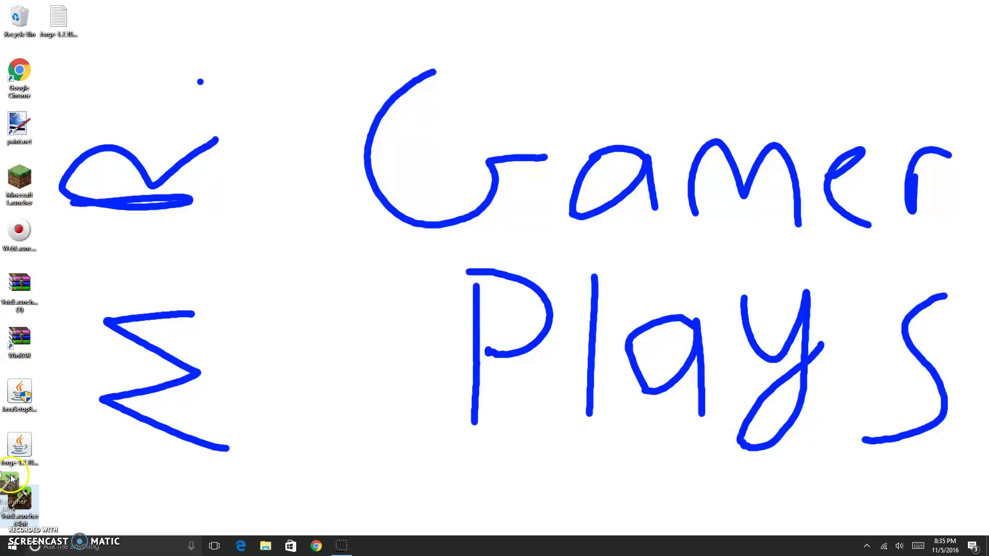
click(23, 405)
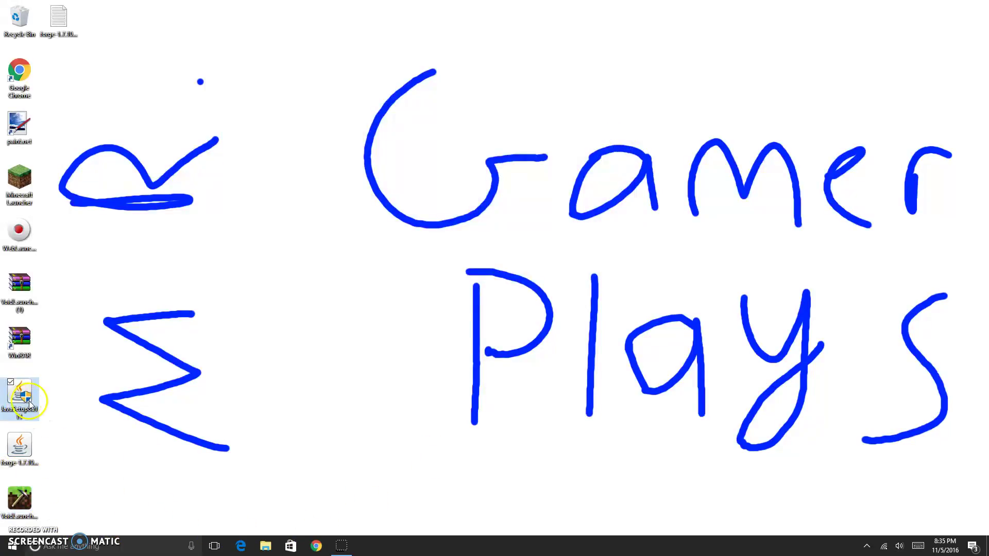
double_click(22, 510)
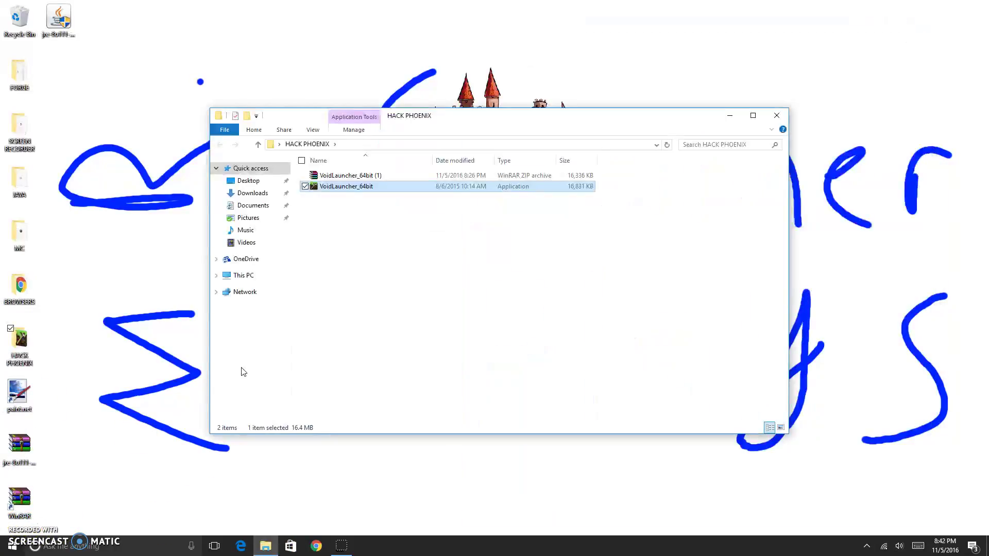
Step: Move the jre file into the JAVA folder and select CrazyCraft 3 in the launcher's Mod Pack list
click(775, 117)
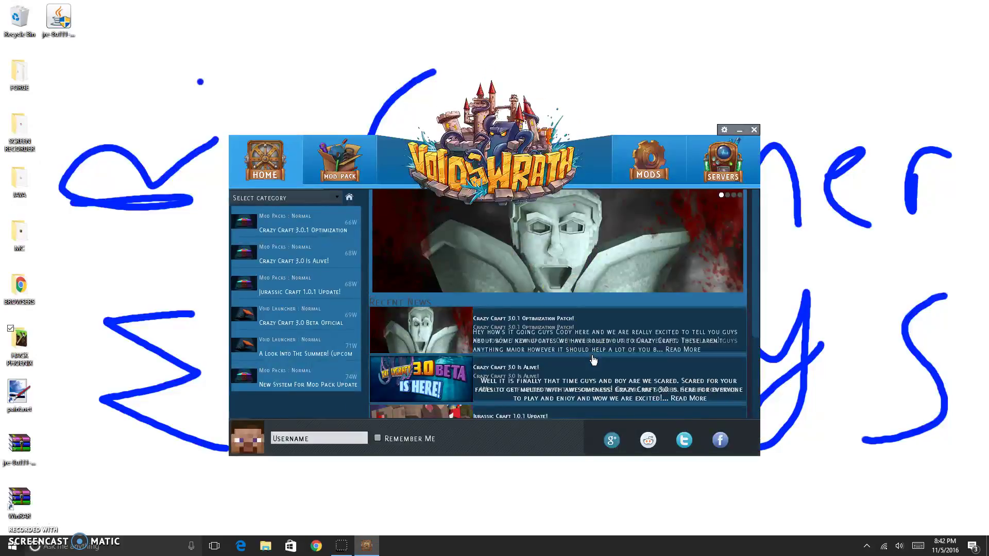
drag(58, 18, 32, 190)
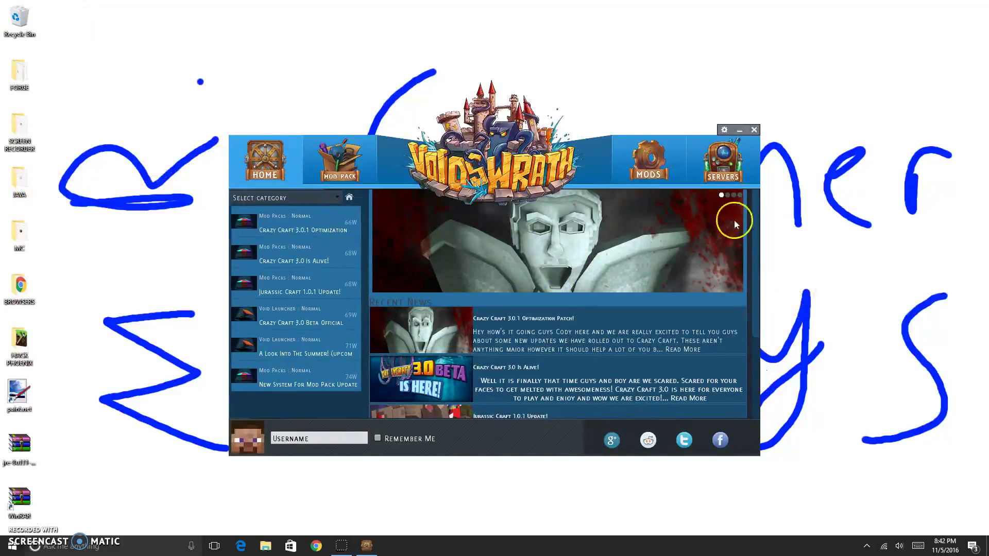
click(342, 173)
click(264, 161)
click(310, 178)
scroll(342, 297, down, 5)
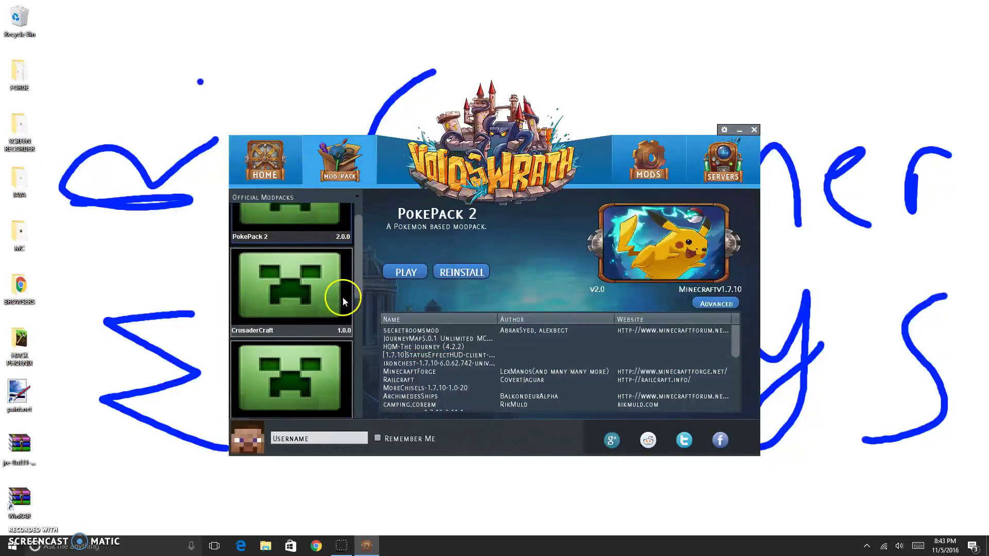
scroll(320, 322, down, 5)
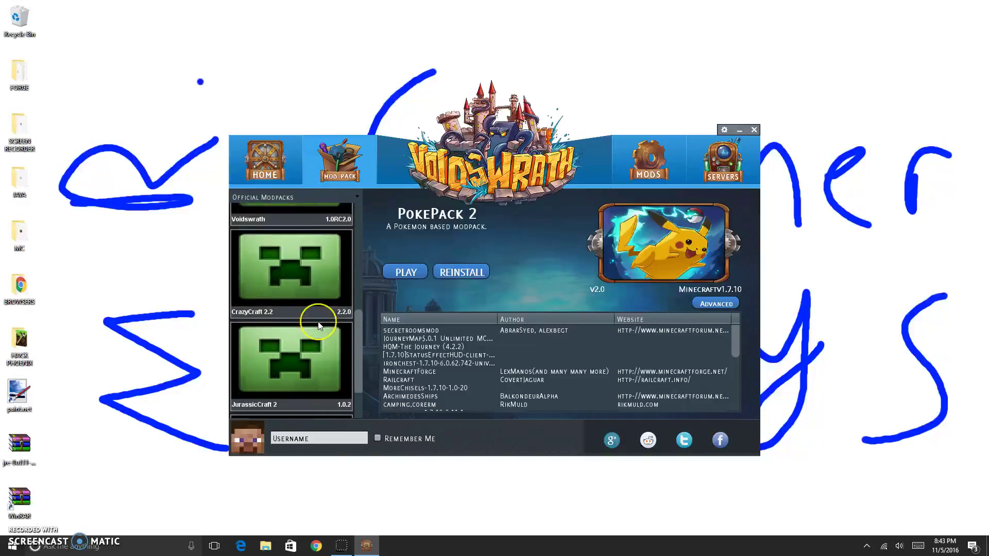
scroll(320, 321, down, 1)
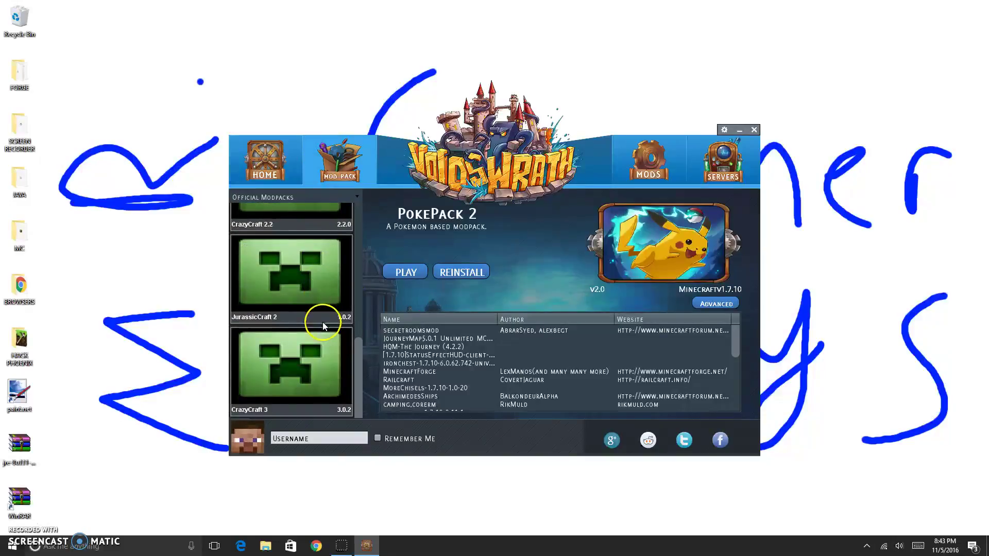
click(330, 333)
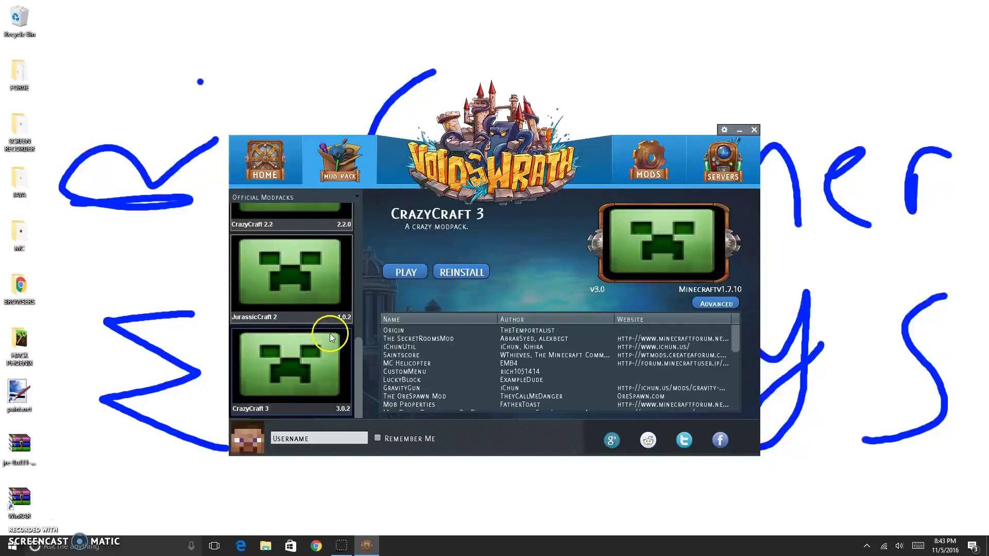
Step: Play CrazyCraft 3, acknowledge the update message, and let the modpack download
click(418, 273)
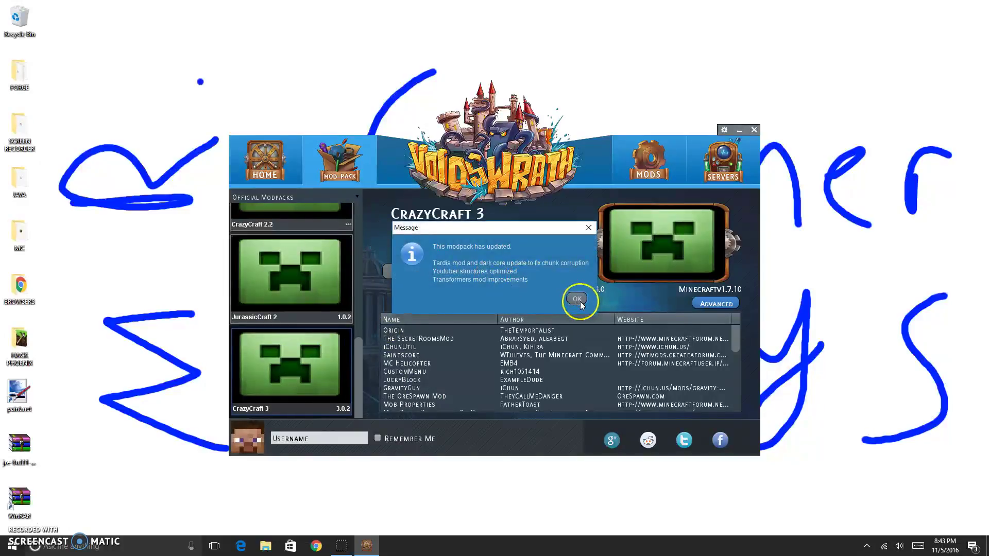
click(576, 299)
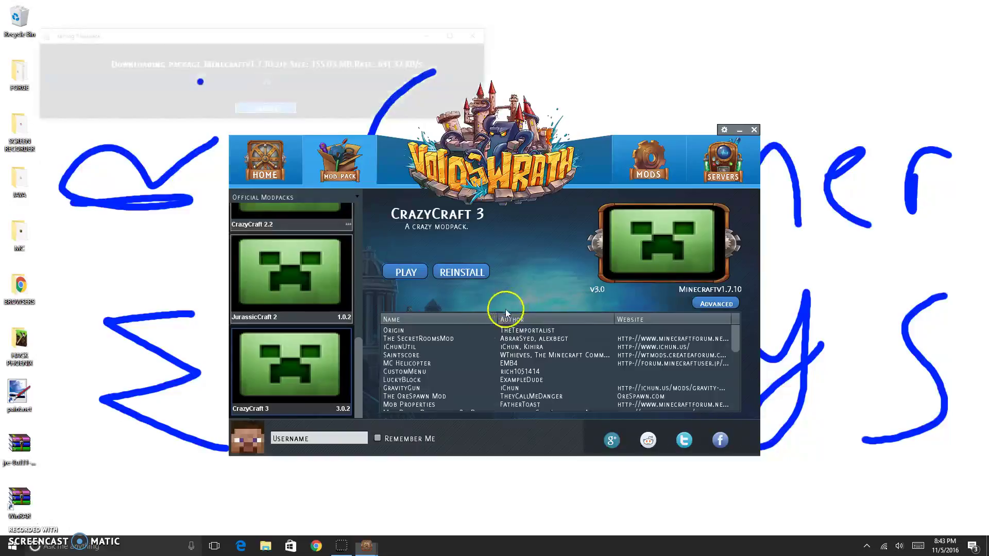
drag(267, 29, 488, 68)
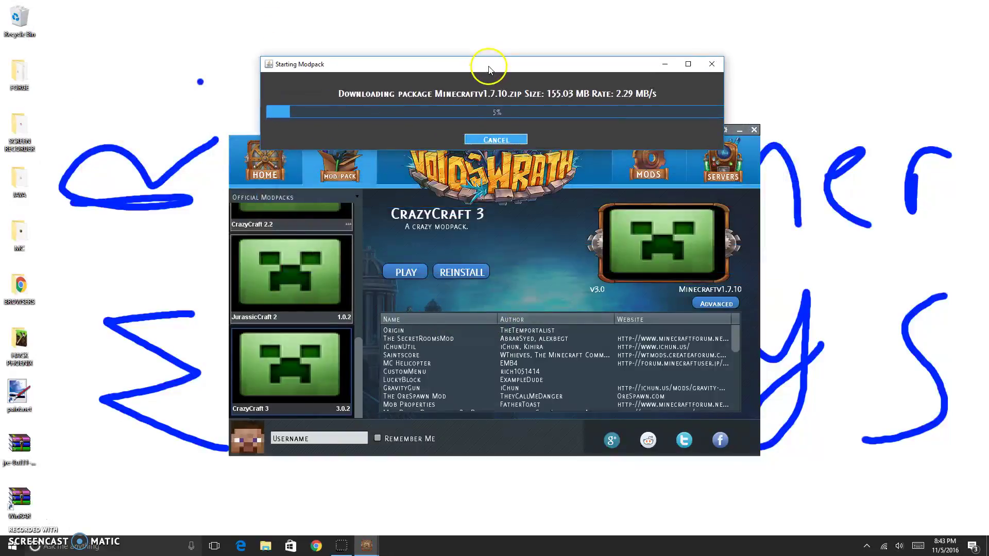
click(485, 104)
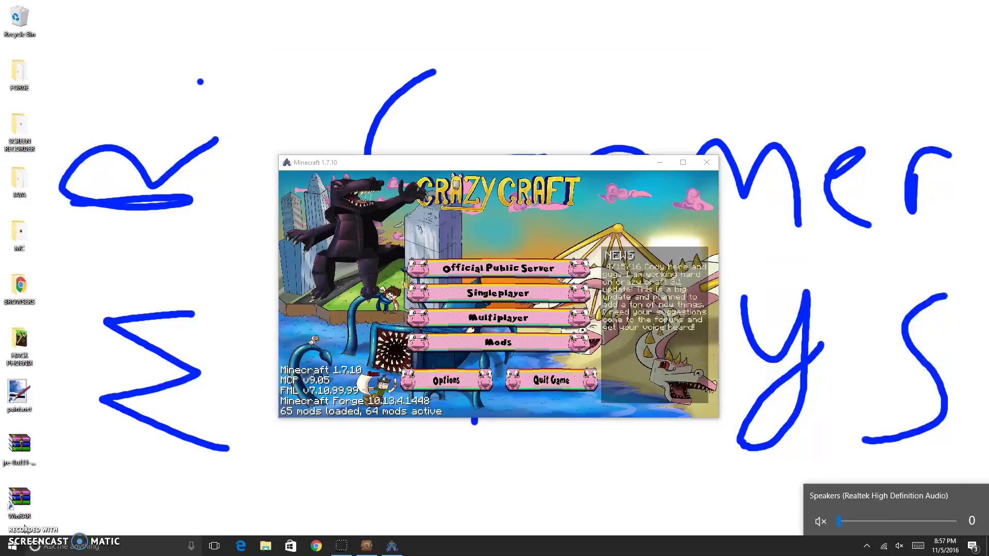
Step: Move the Minecraft 1.7.10 CrazyCraft window aside and close it
drag(440, 166, 410, 154)
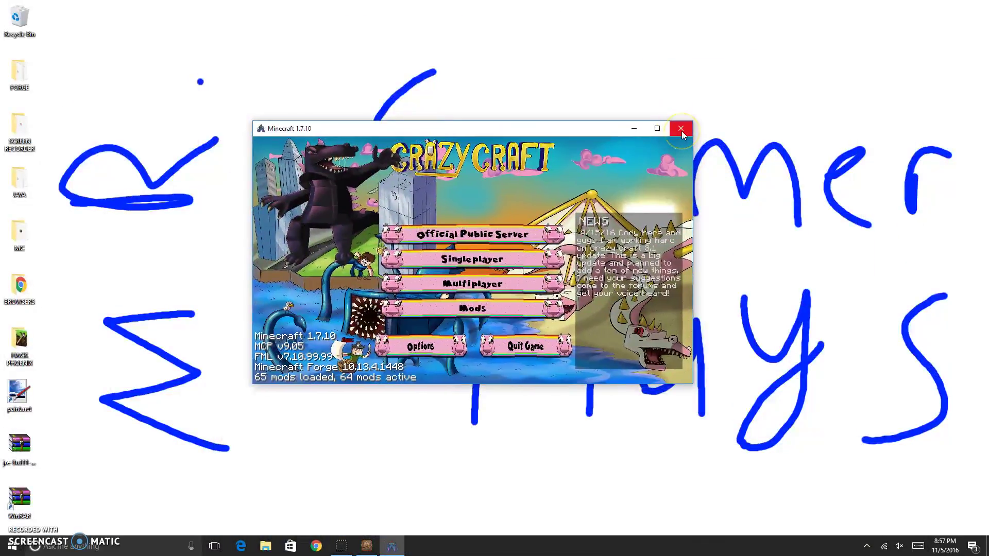
click(681, 130)
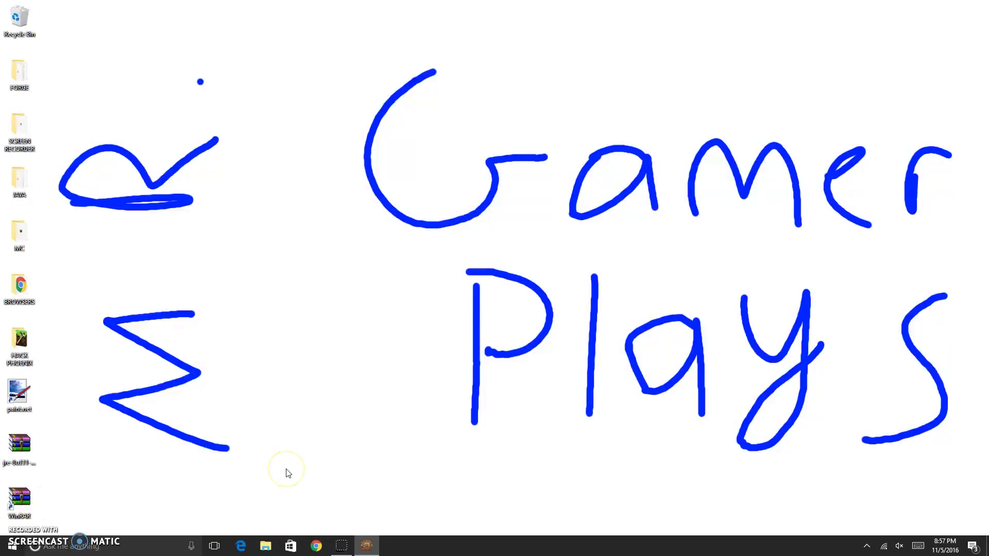
Step: Run %appdata% from Win+R and reposition the opened Roaming folder window
key(super+r)
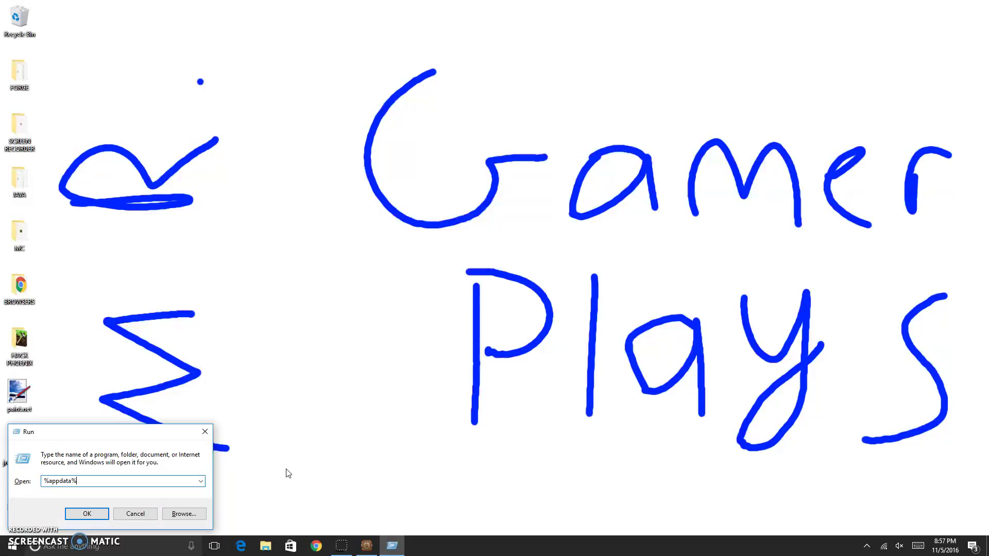
key(Return)
click(459, 354)
drag(347, 105, 184, 129)
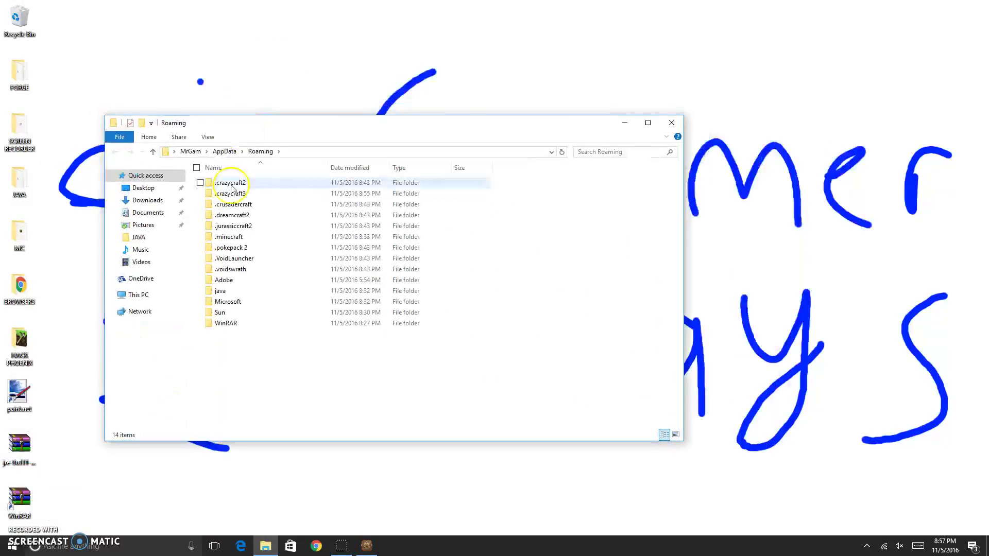
Step: Open the .minecraft folder and create a new folder named MODS inside it
double_click(235, 236)
right_click(453, 340)
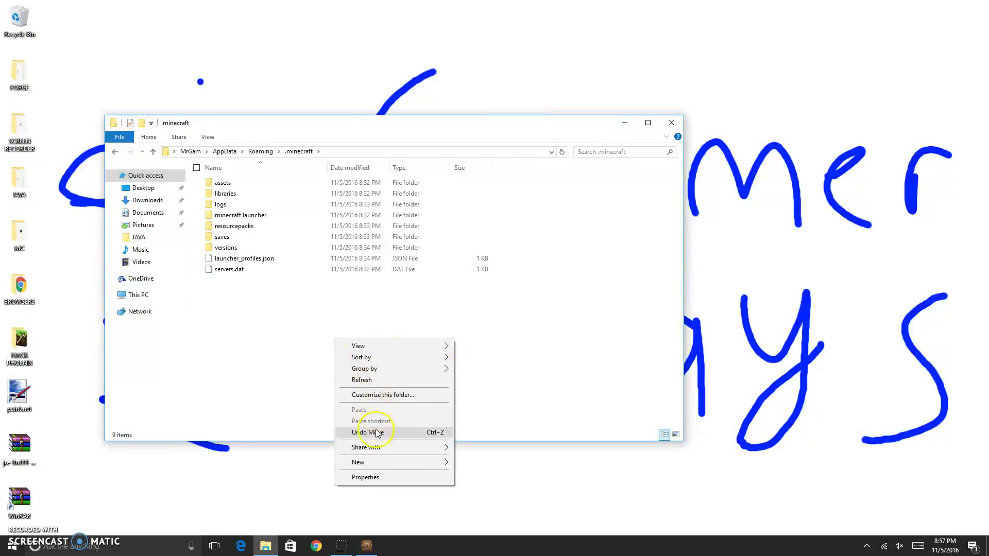
mouse_move(366, 464)
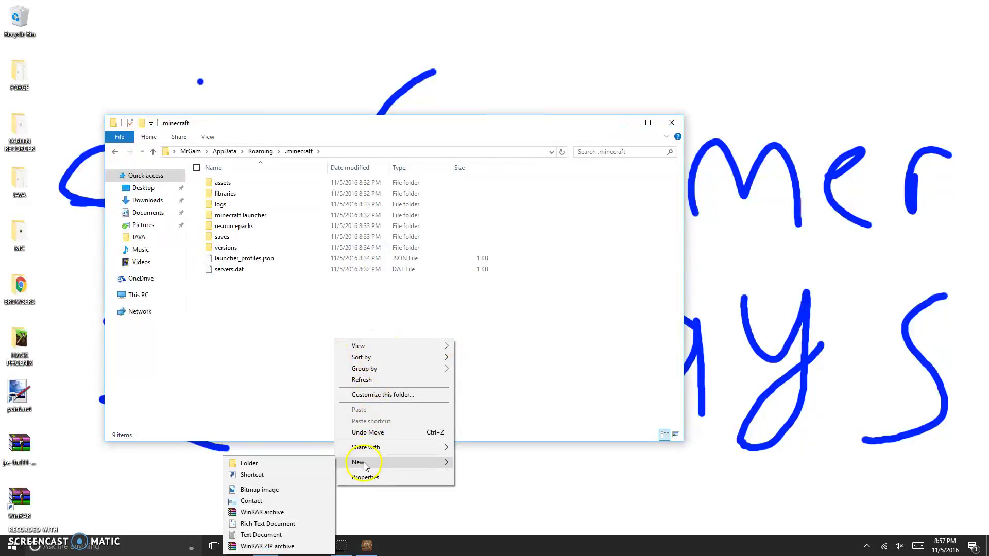
click(285, 466)
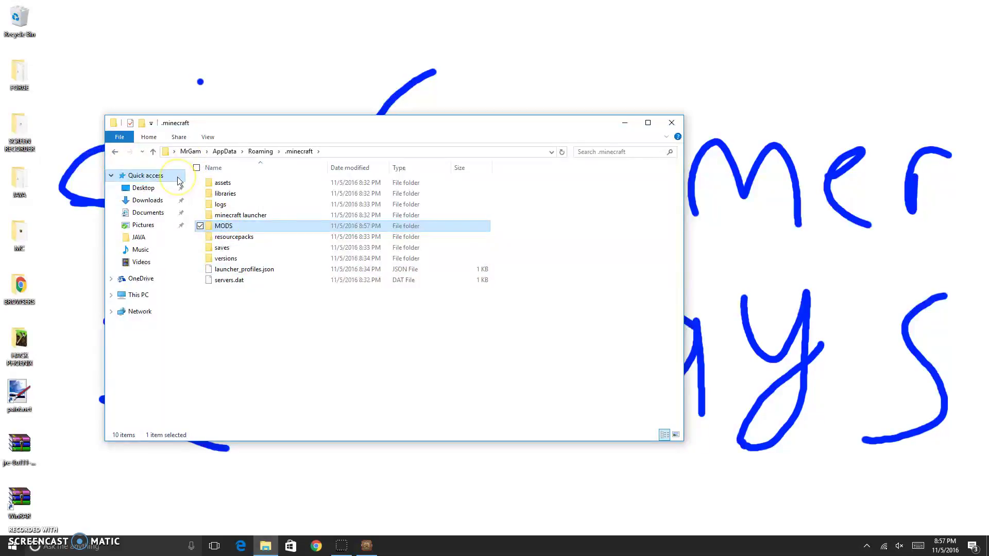
Step: Open a second Roaming folder window with %appdata% and move it to the right
key(super+r)
key(Return)
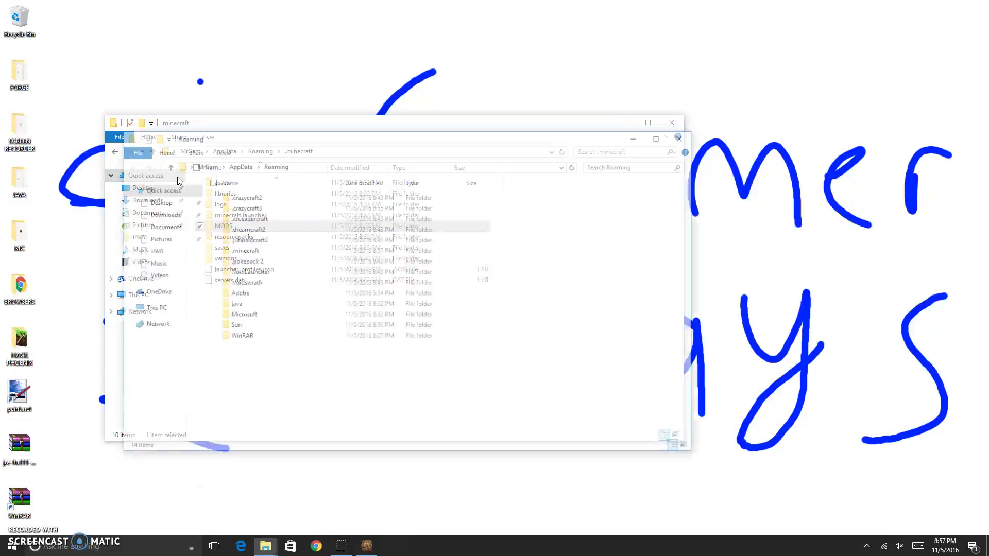
drag(283, 133, 902, 273)
Step: Resize and position the .minecraft and Roaming windows so they sit side by side
click(683, 239)
drag(683, 239, 281, 240)
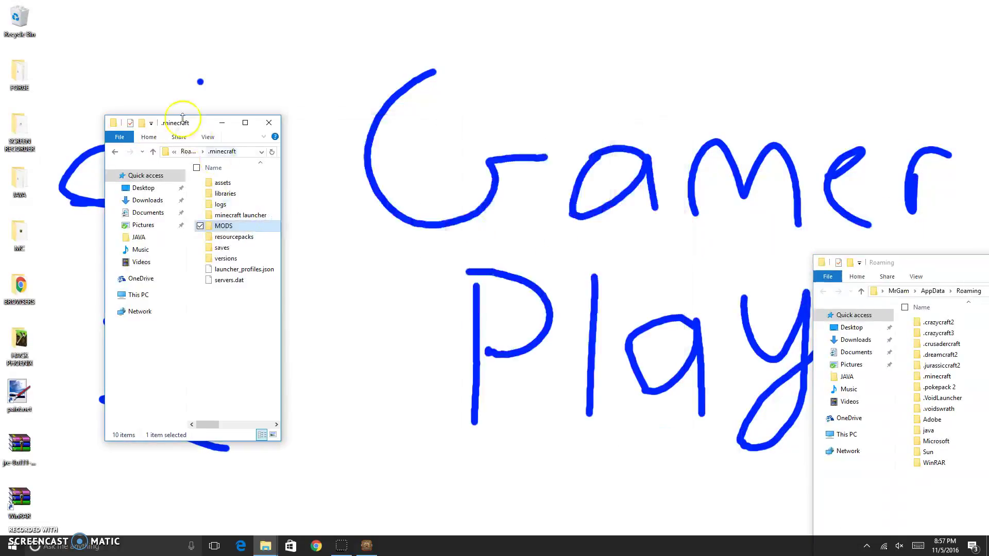
drag(183, 117, 203, 50)
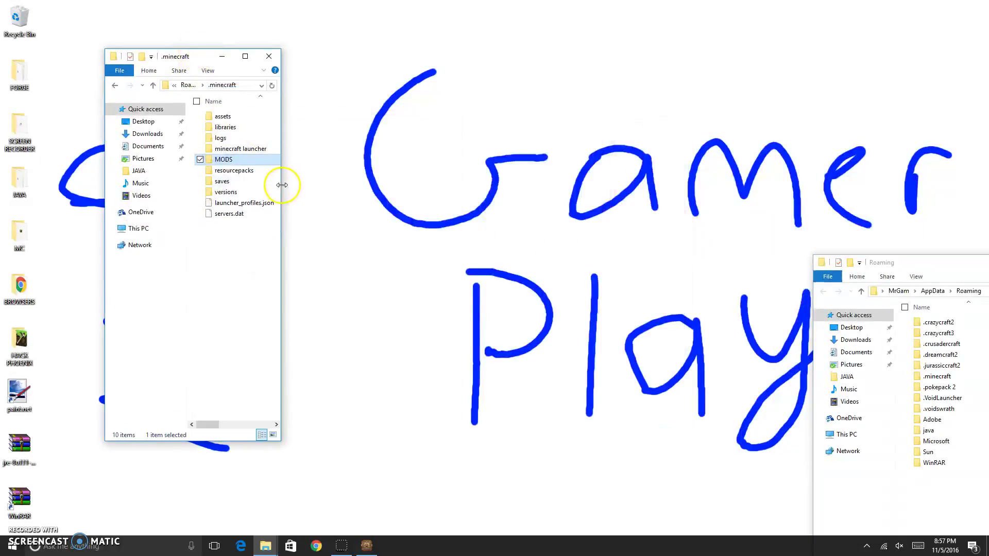
drag(282, 184, 351, 185)
mouse_move(902, 268)
mouse_down()
mouse_move(421, 75)
mouse_move(484, 92)
mouse_up()
drag(985, 241, 760, 242)
drag(530, 79, 610, 80)
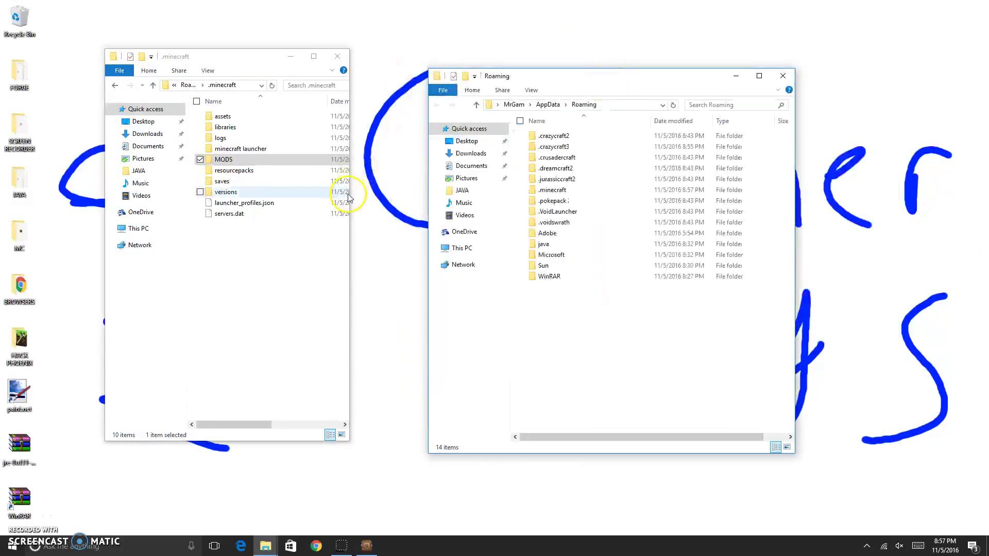
drag(349, 196, 404, 183)
drag(326, 62, 254, 110)
drag(561, 79, 537, 97)
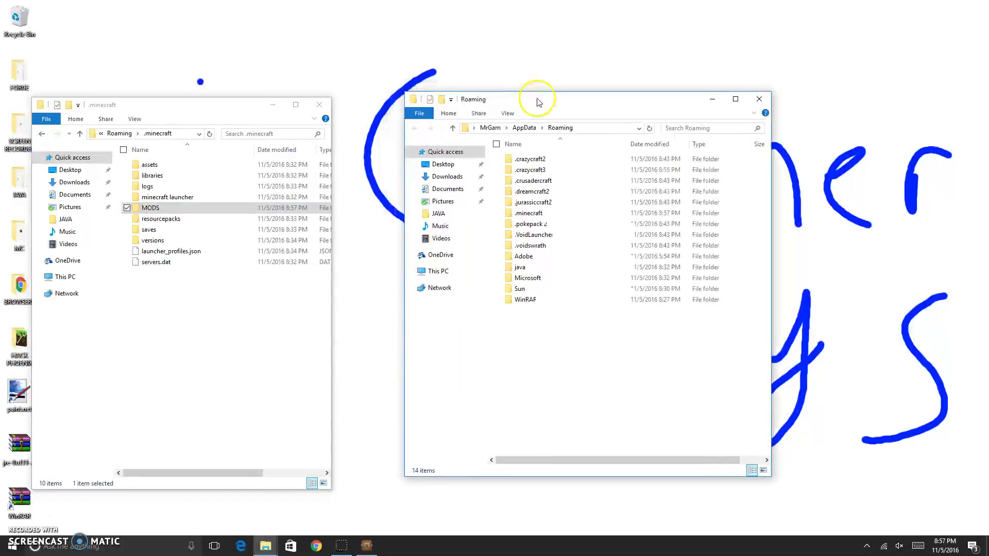
Step: Move all 59 mod files from .crazycraft3\mods into the .minecraft MODS folder
double_click(531, 169)
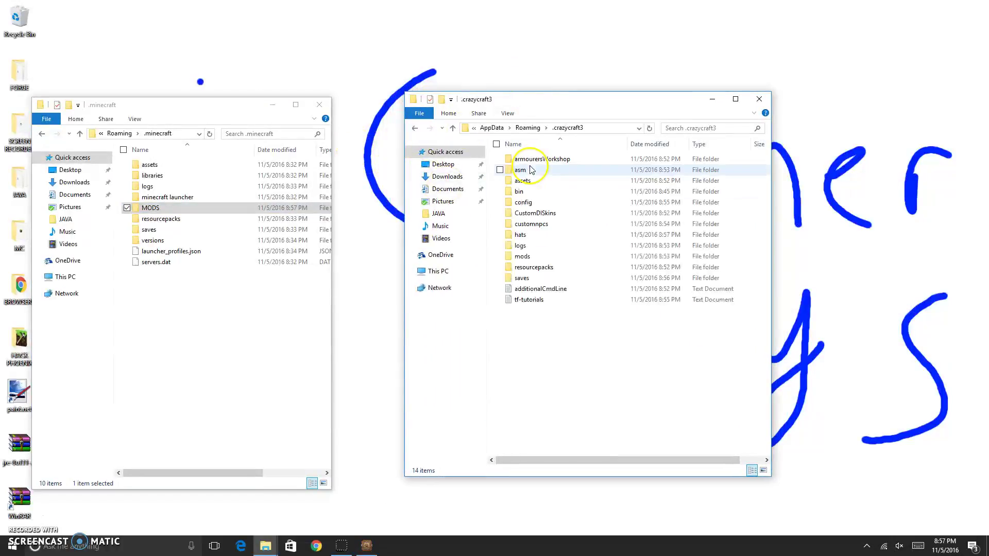
double_click(148, 209)
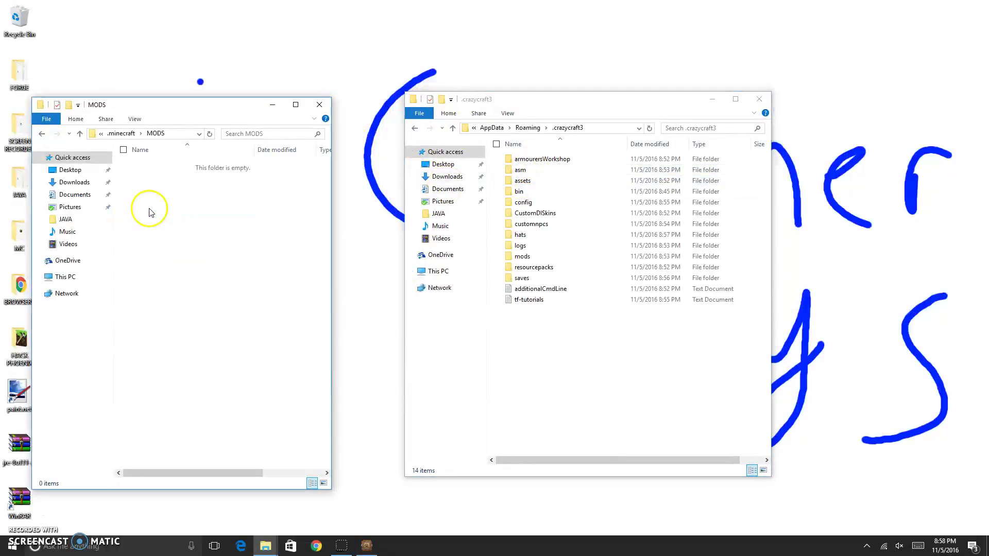
double_click(522, 256)
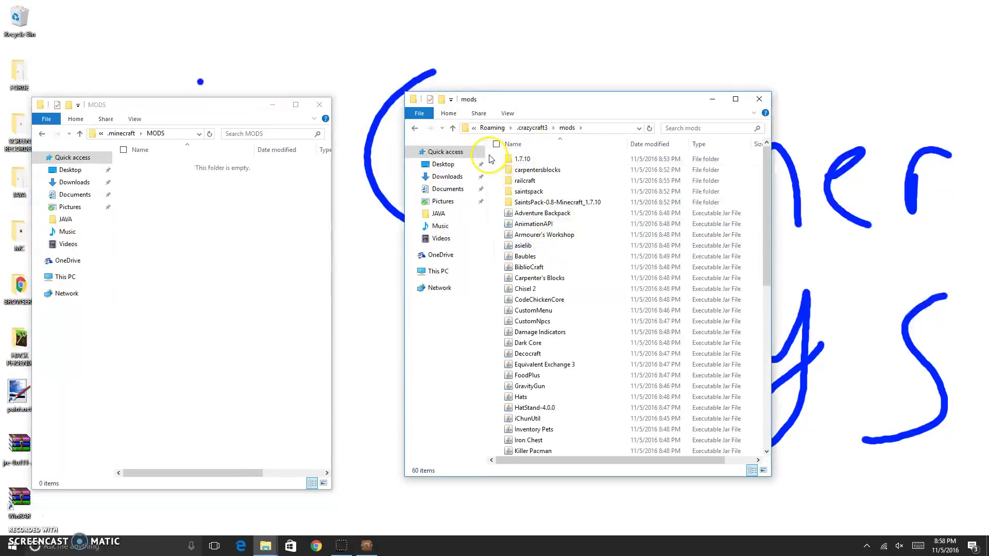
drag(491, 159, 757, 543)
drag(536, 427, 155, 347)
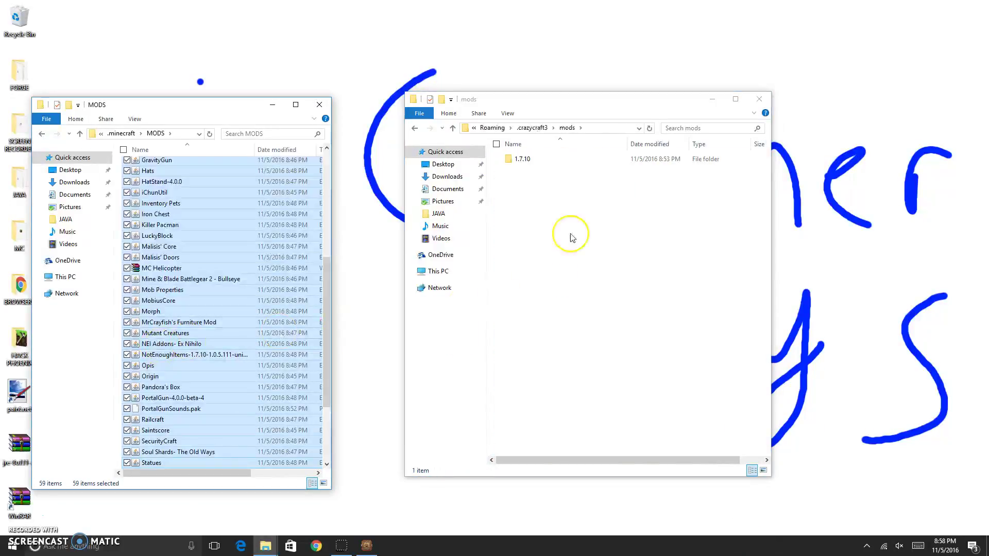
Step: Move the CodeChickenLib jar from the 1.7.10 folder into MODS, then close both windows
drag(523, 167, 541, 189)
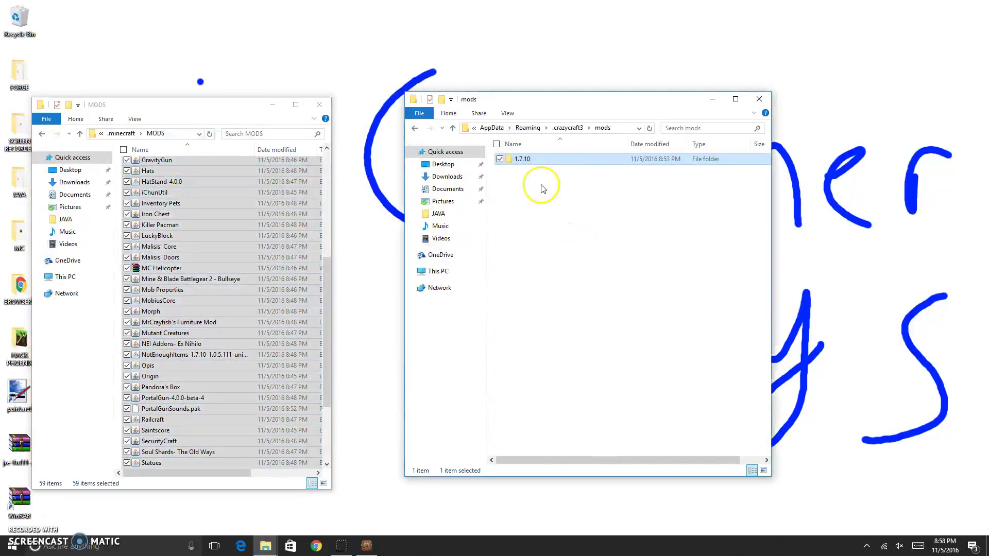
double_click(518, 163)
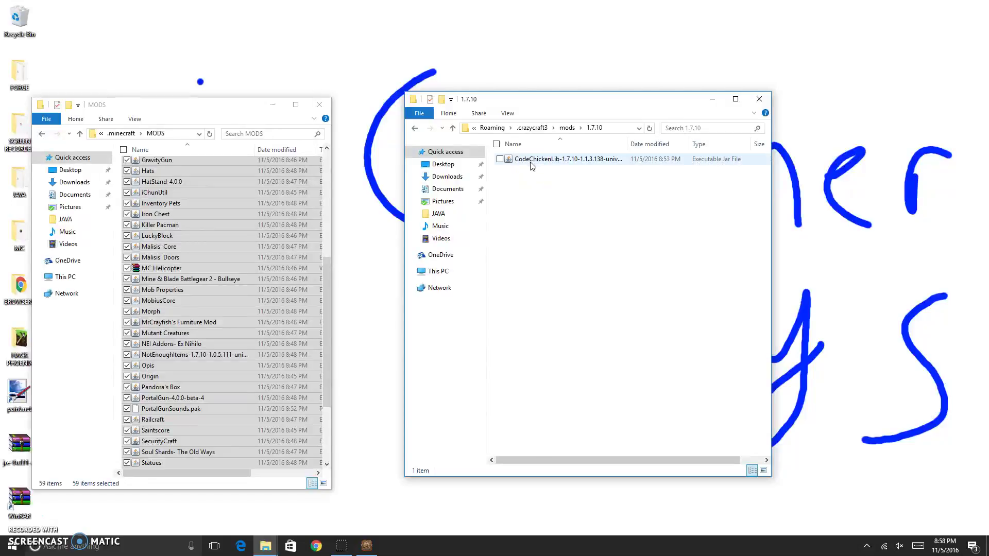
drag(542, 162, 170, 206)
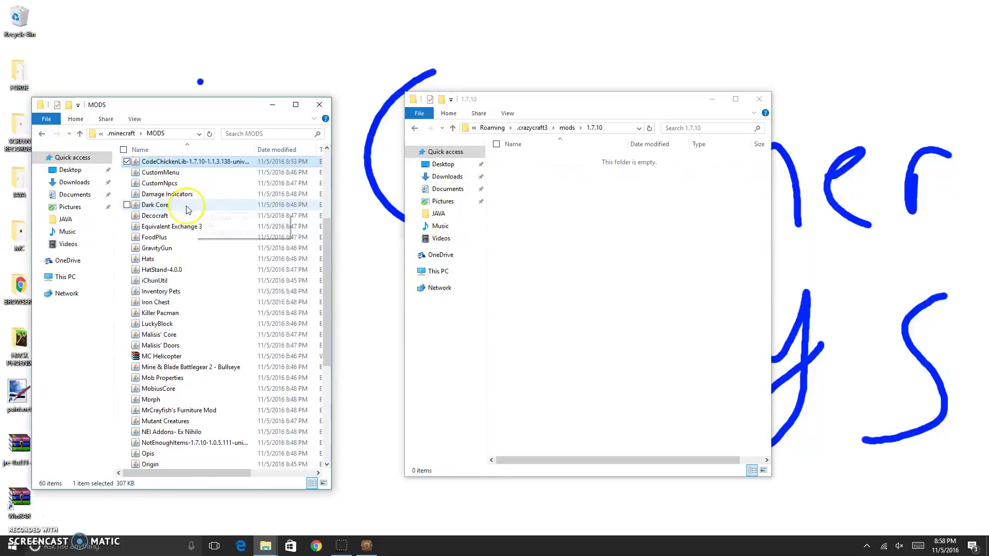
click(415, 129)
click(759, 100)
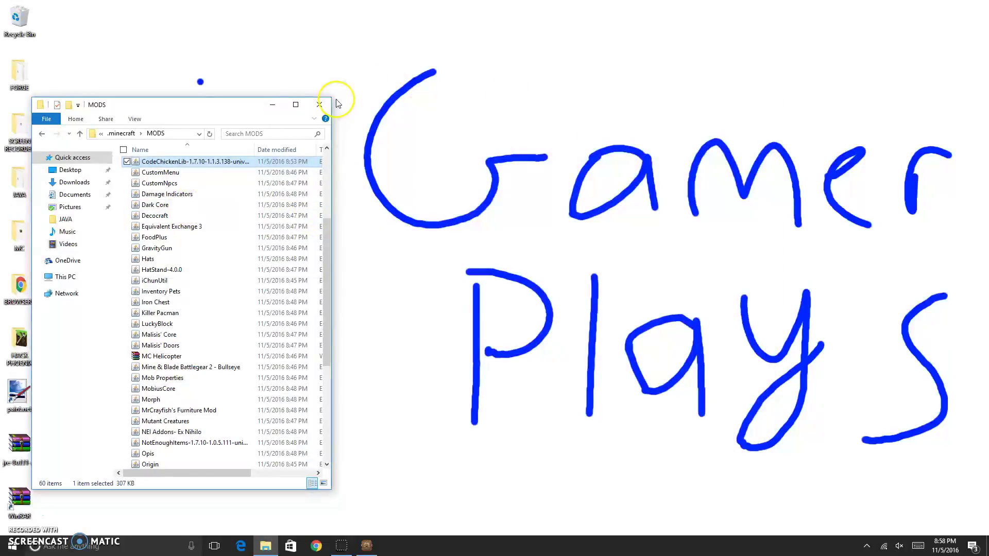
click(319, 105)
Step: Start the Minecraft Launcher from the MC folder and close that folder
double_click(19, 233)
double_click(530, 171)
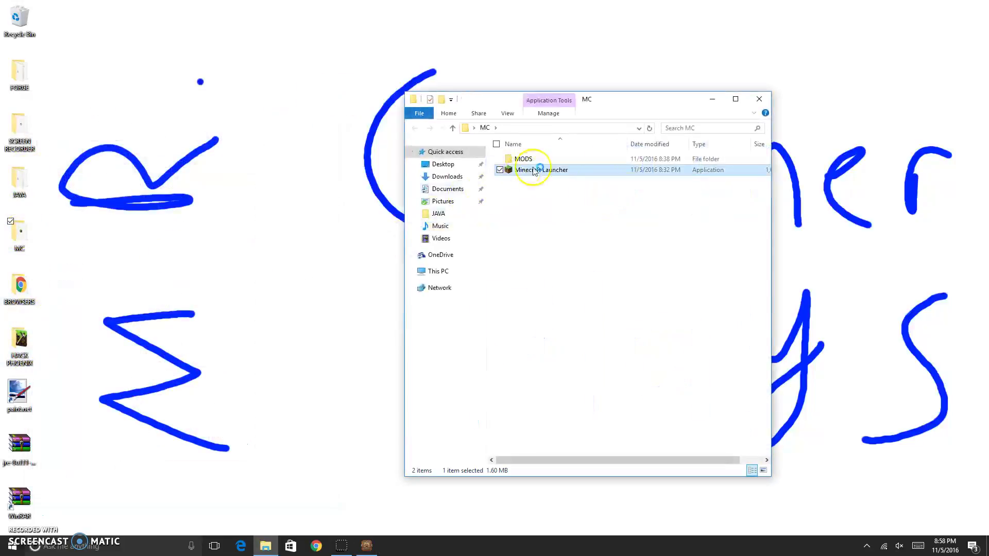
click(759, 99)
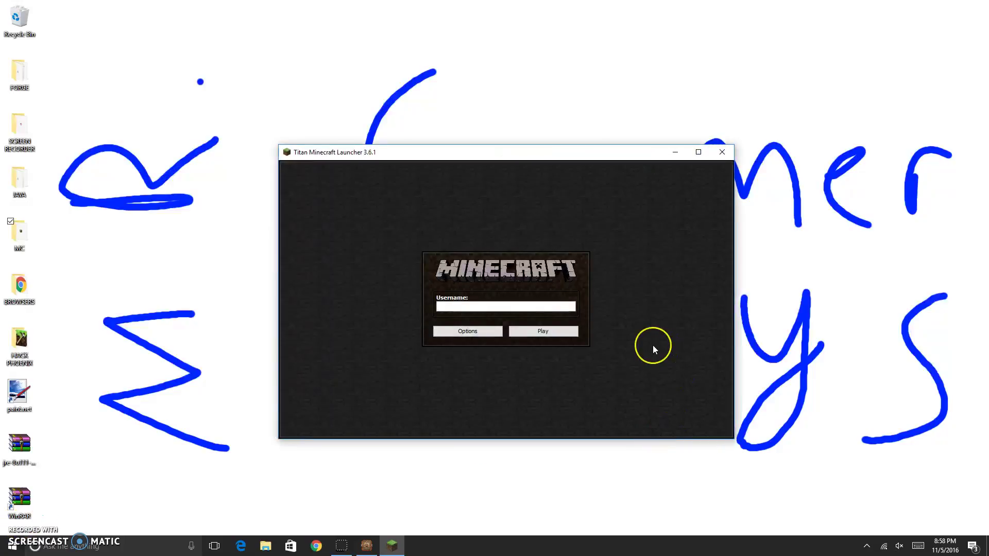
Step: Log in with a username, choose release 1.7.10 Forge and the Forge profile, and play
text(Mr,Gamer plays)
key(Return)
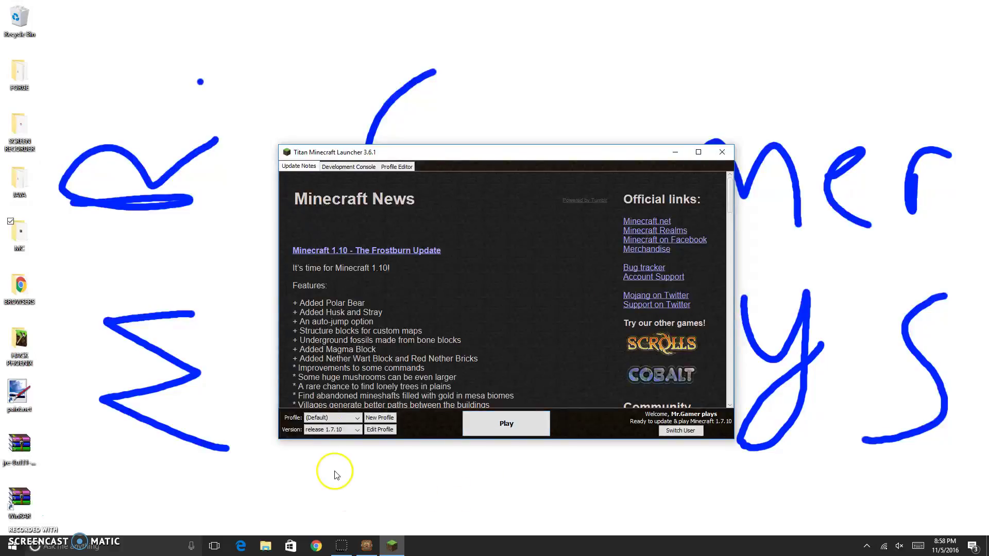
click(326, 429)
scroll(330, 469, down, 5)
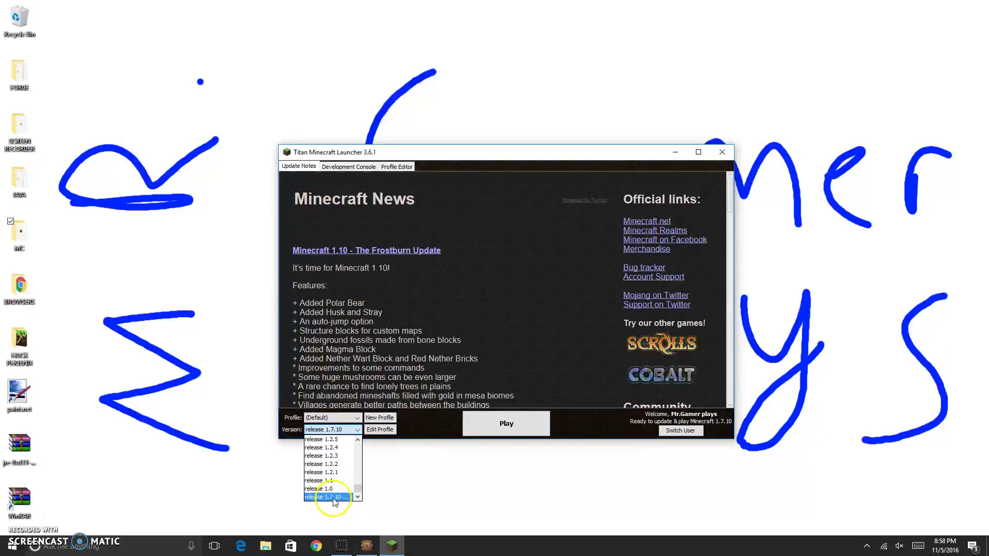
click(340, 501)
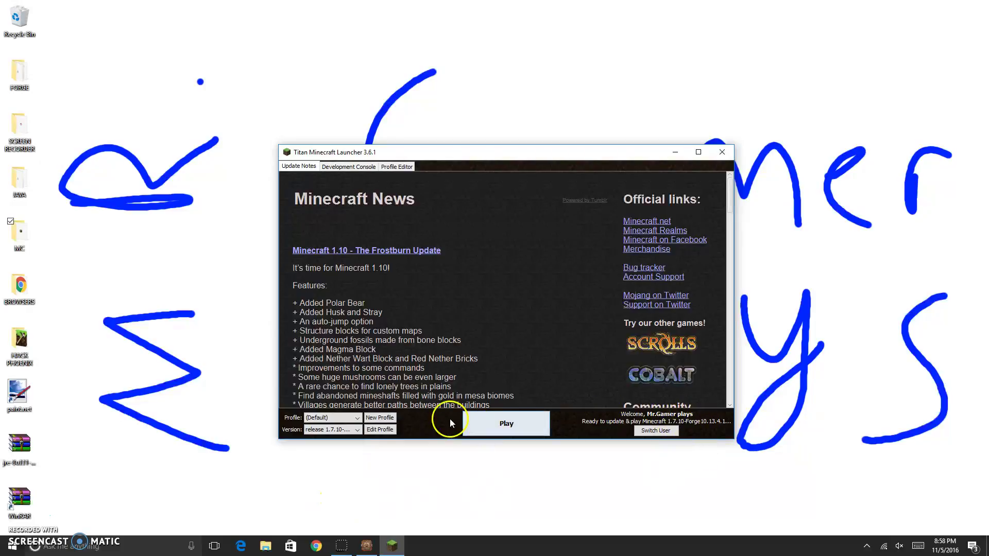
click(330, 436)
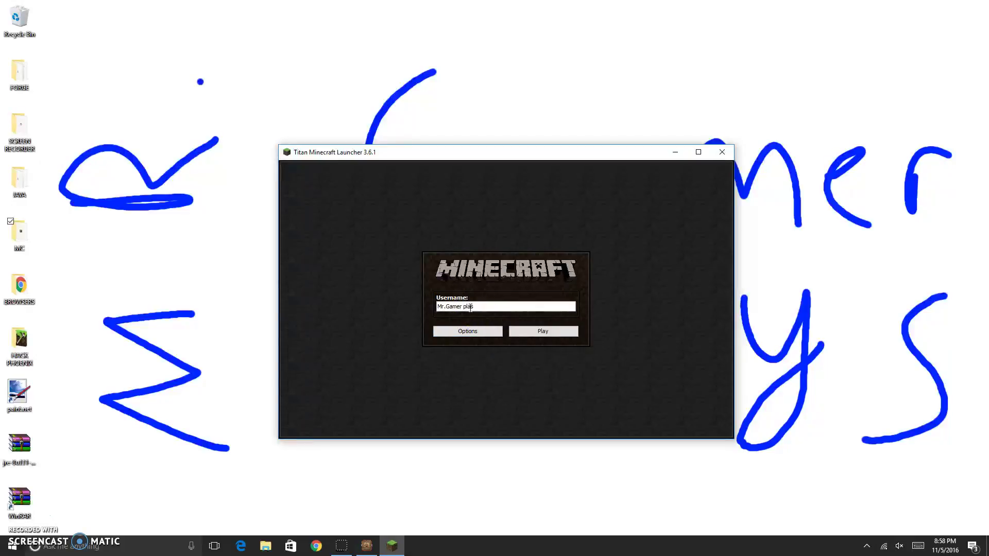
key(Return)
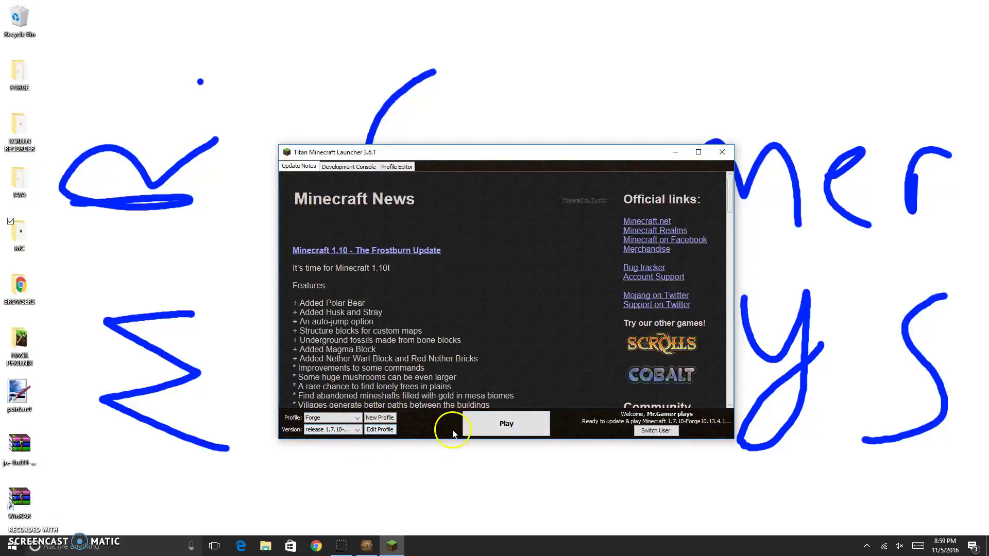
click(487, 432)
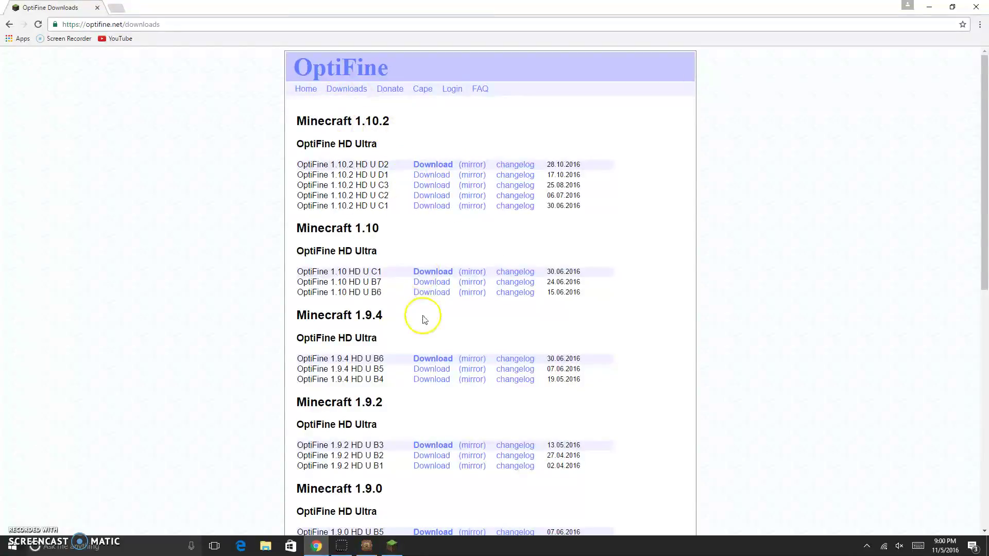
Step: Download OptiFine_1.7.10_HD_U_D6.jar from optifine.net, skipping the ad and keeping the file
scroll(366, 279, down, 6)
scroll(366, 280, down, 4)
click(429, 366)
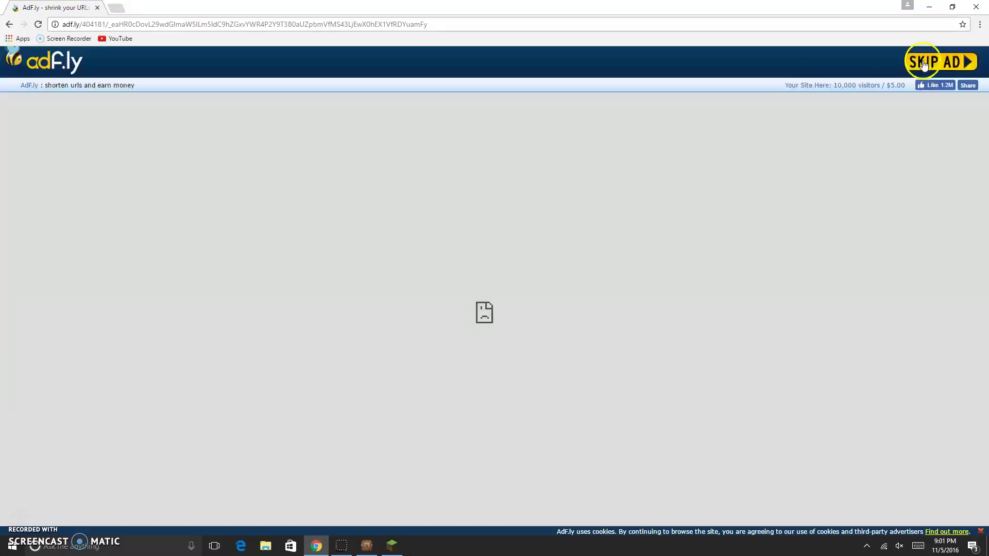
click(928, 64)
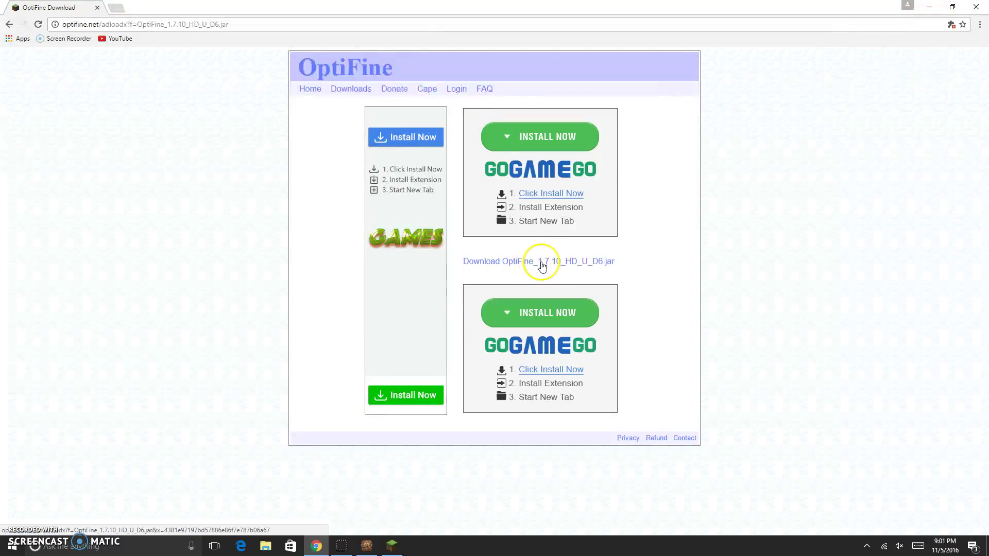
click(521, 269)
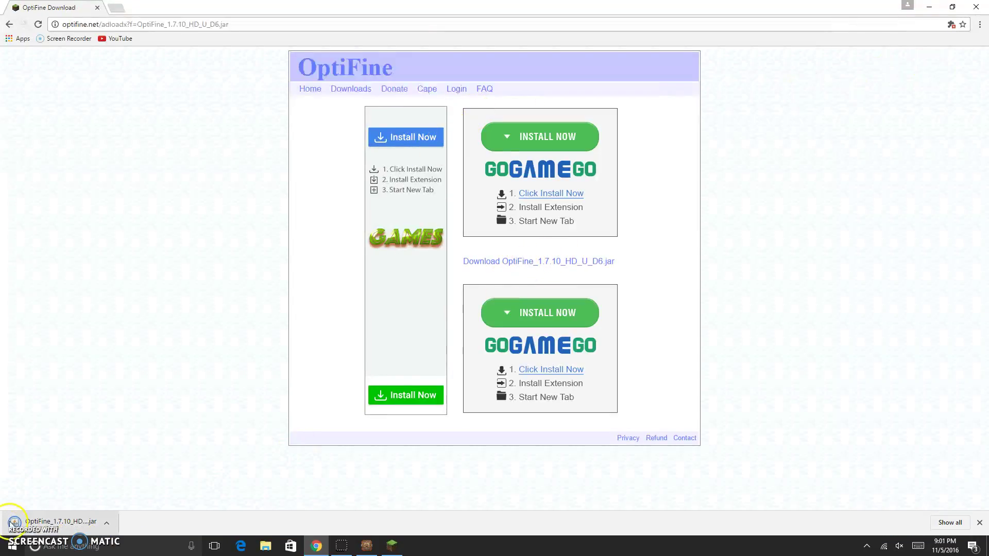
click(202, 523)
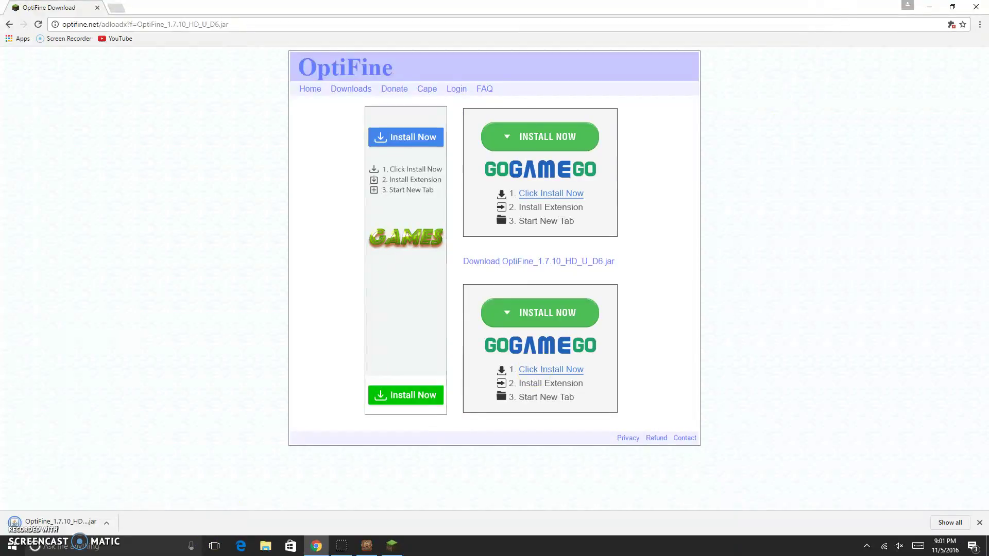
click(951, 7)
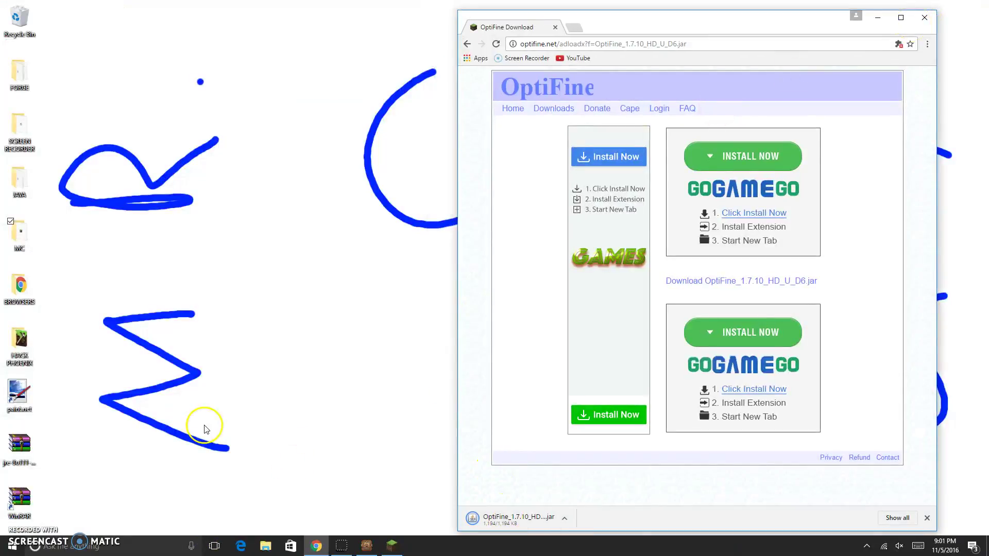
Step: Cancel the OptiFine Installer, leaving the OptiFine 1.7.10 jar in MODS, and open the MC folder
click(507, 525)
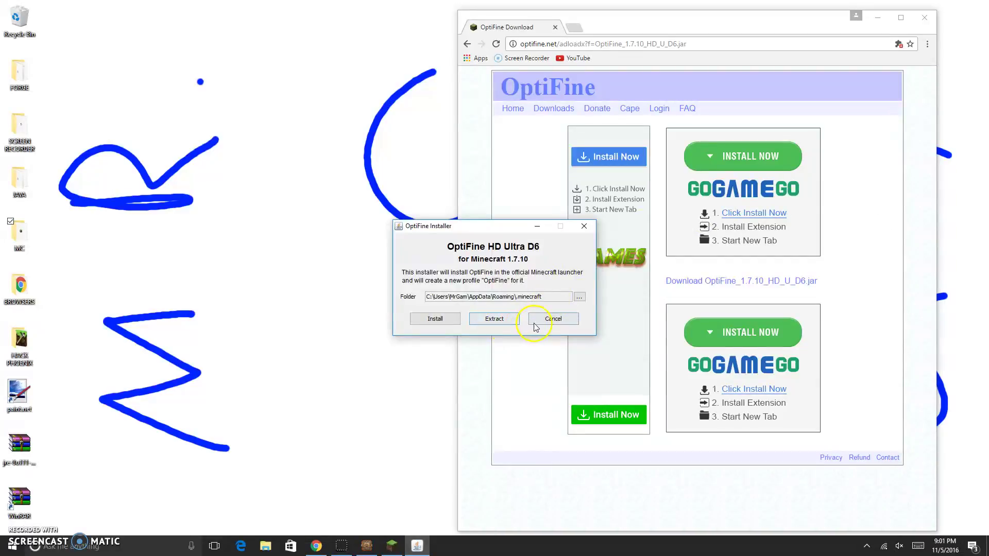
click(549, 320)
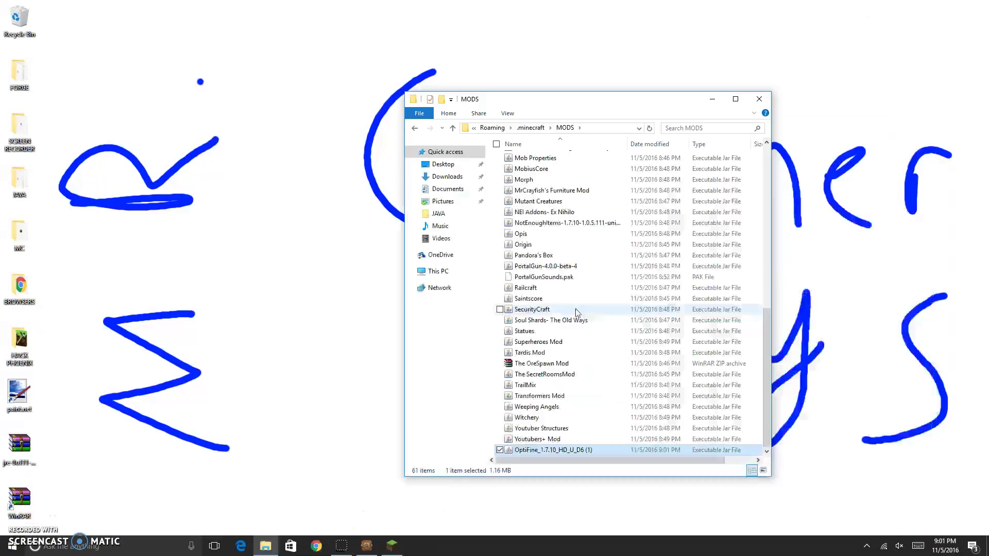
scroll(576, 313, up, 11)
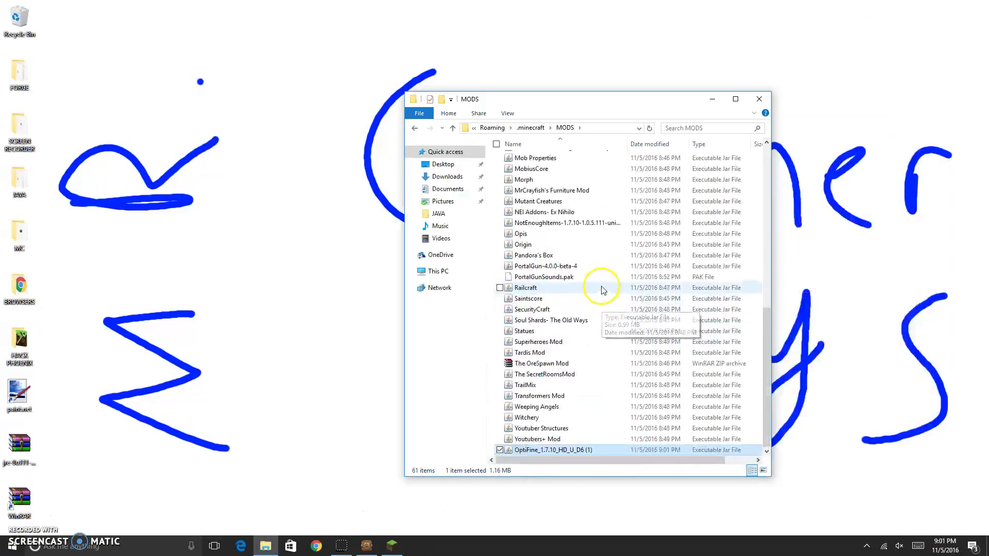
click(759, 99)
double_click(19, 232)
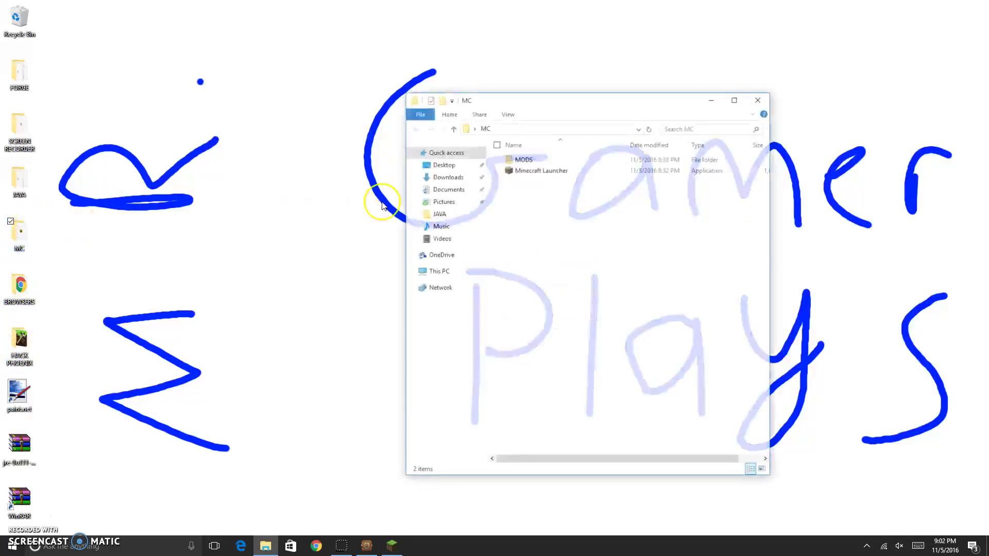
Step: Start Minecraft Launcher and maximize the Minecraft 1.7.10 window at the CrazyCraft title screen
click(508, 172)
double_click(509, 172)
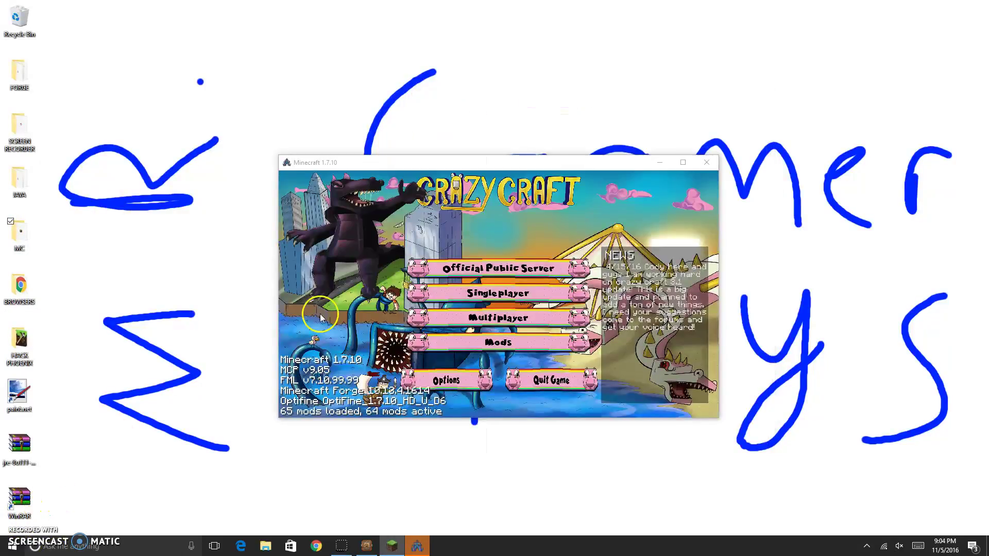
click(683, 162)
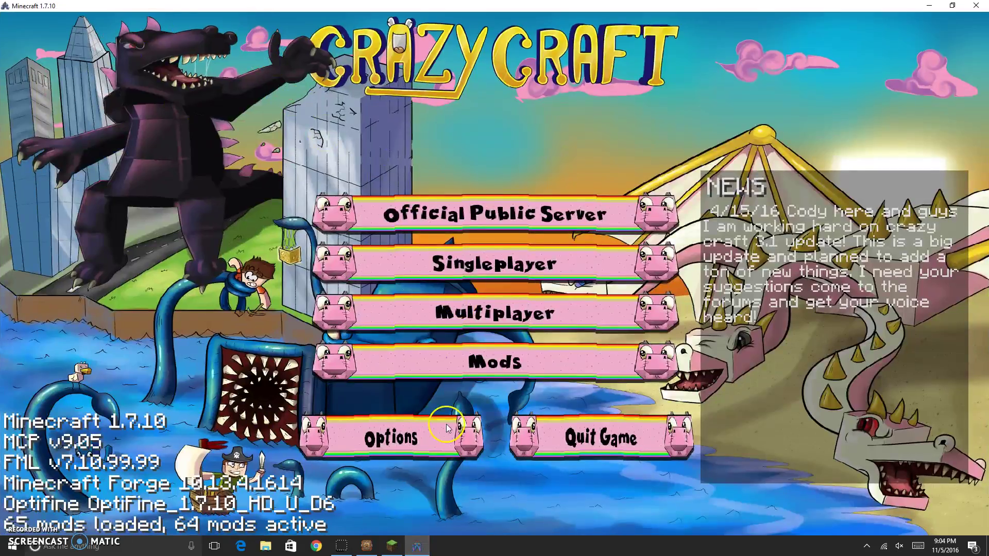